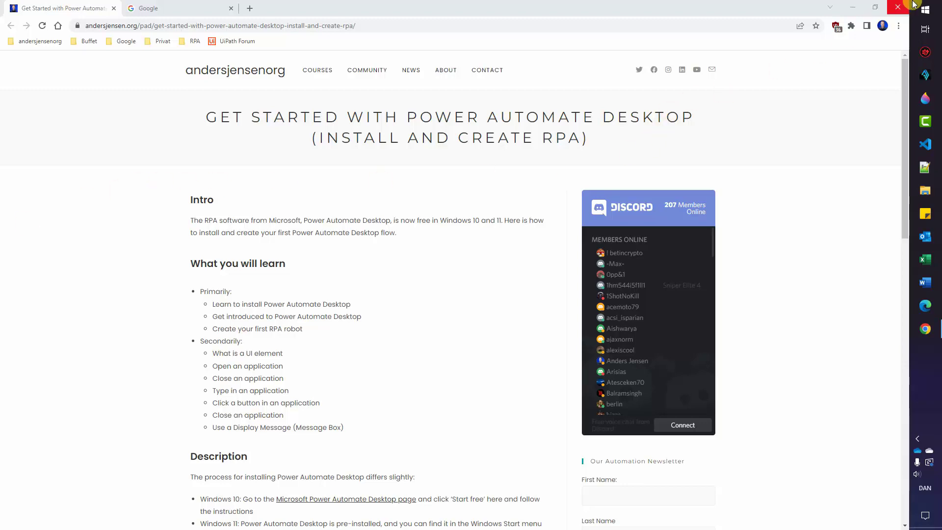
Search Windows for 'power automate', then dismiss the results and return to the article.
click(925, 10)
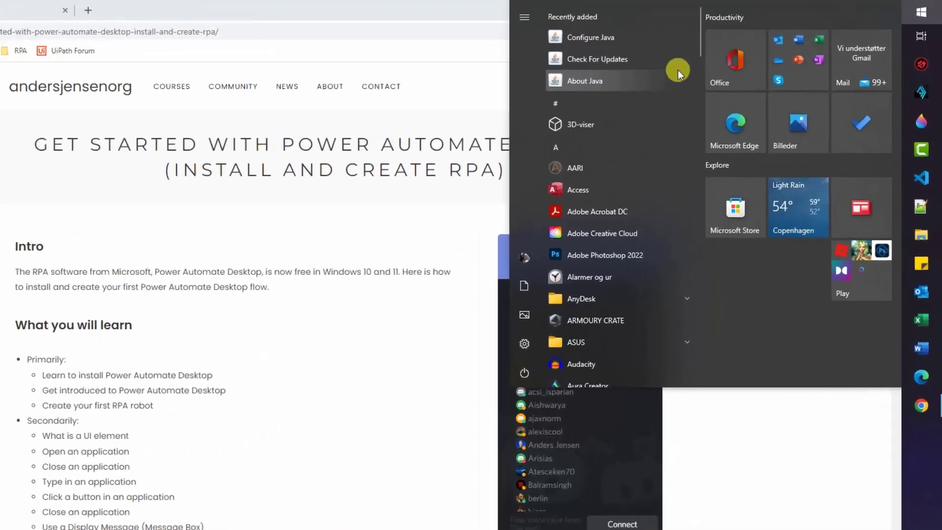
text(pow)
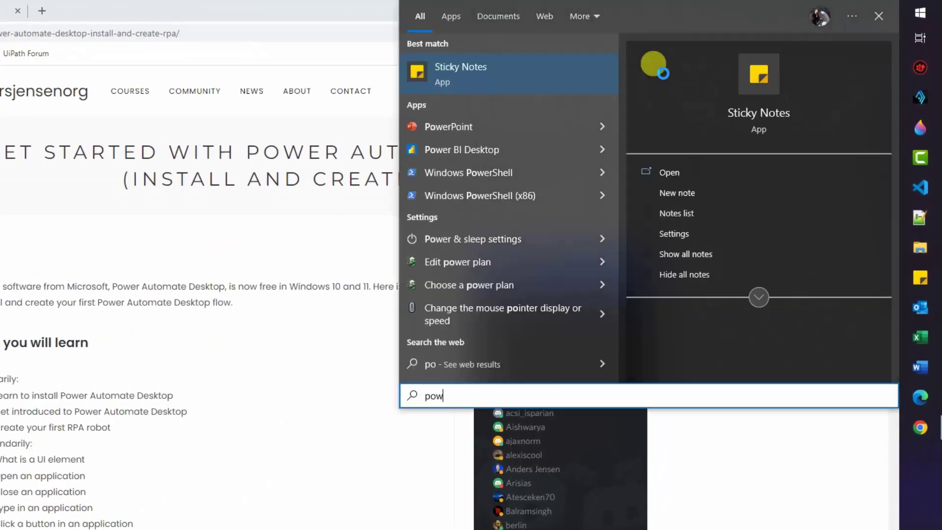
text(er automate)
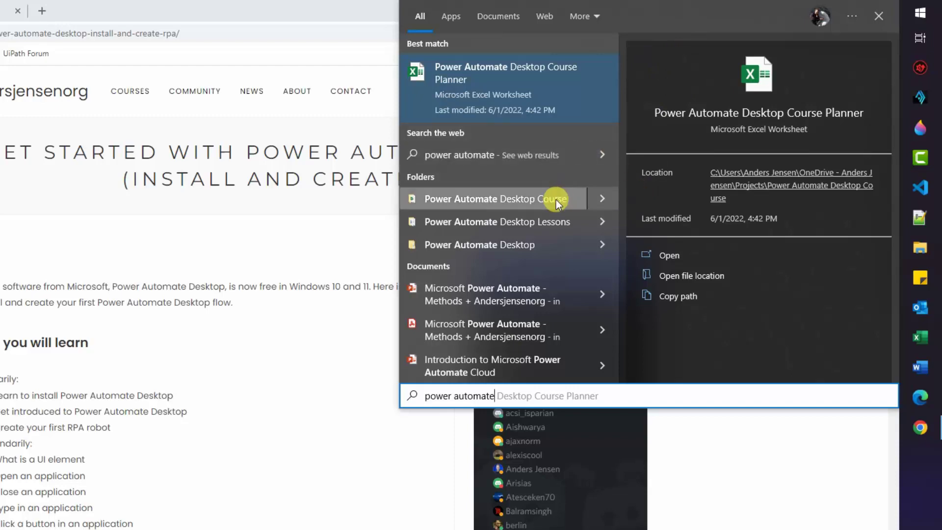
click(332, 369)
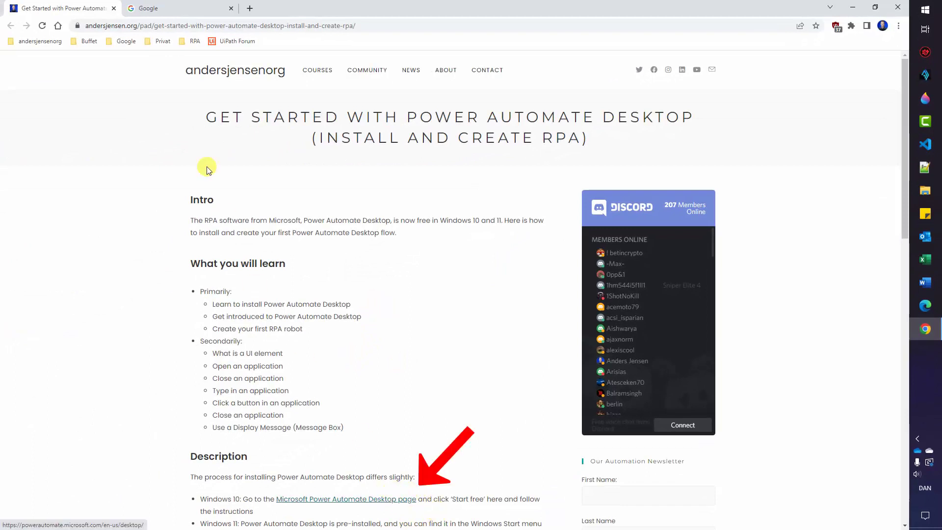
Search Google for 'power automate desktop' and download the installer from the Microsoft Docs install guide.
click(167, 16)
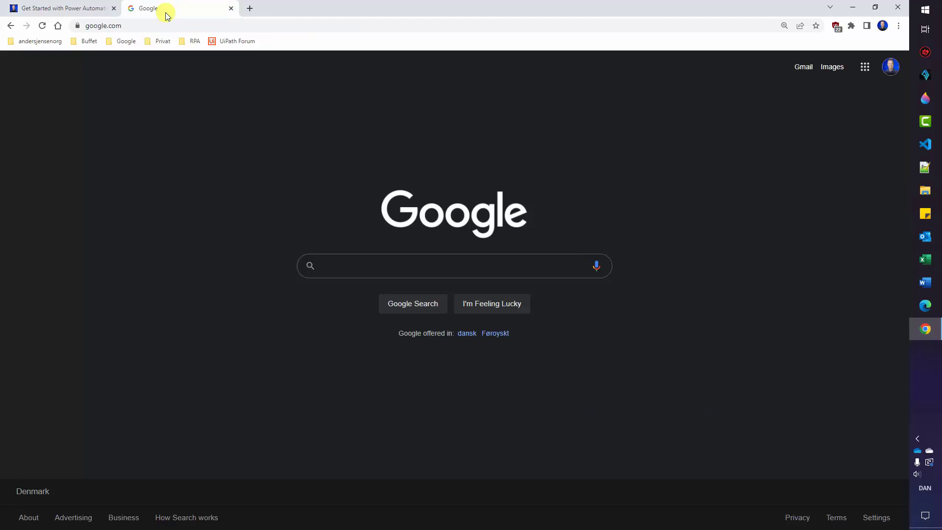
text(power automate desktop download)
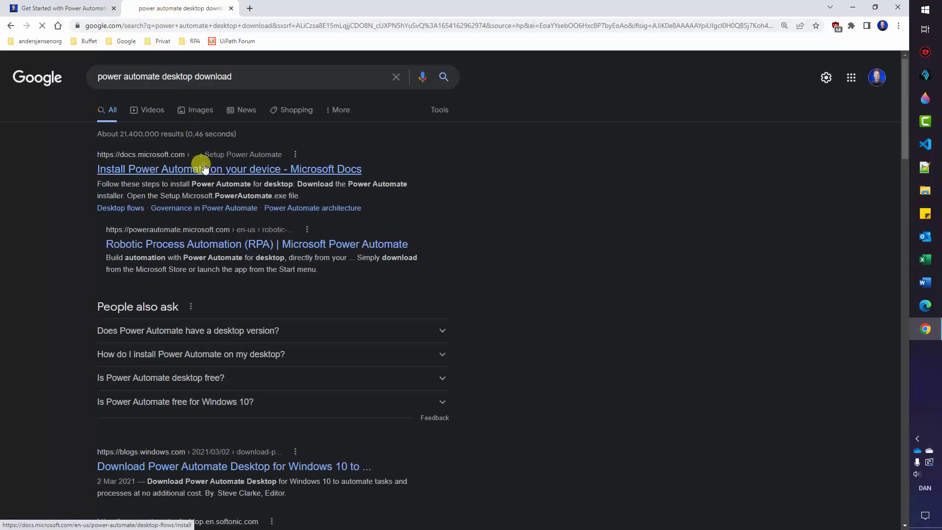
click(204, 169)
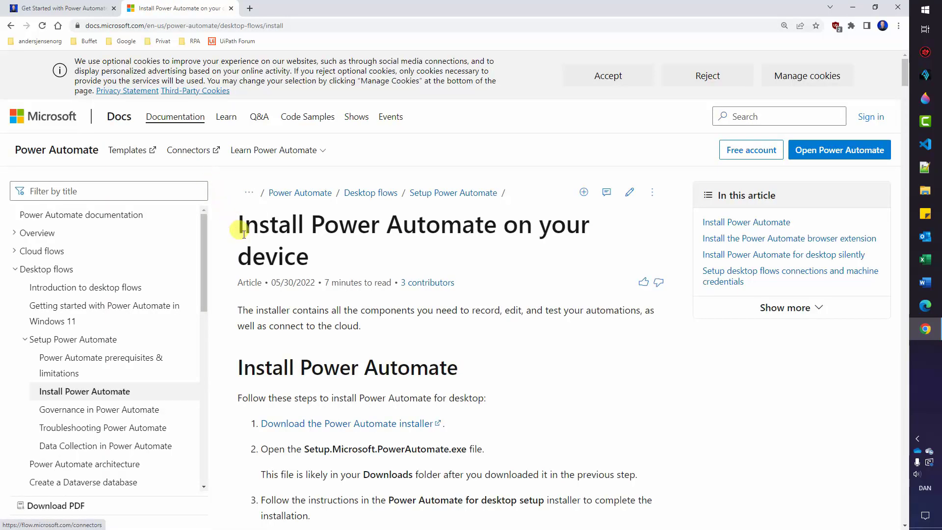
click(307, 424)
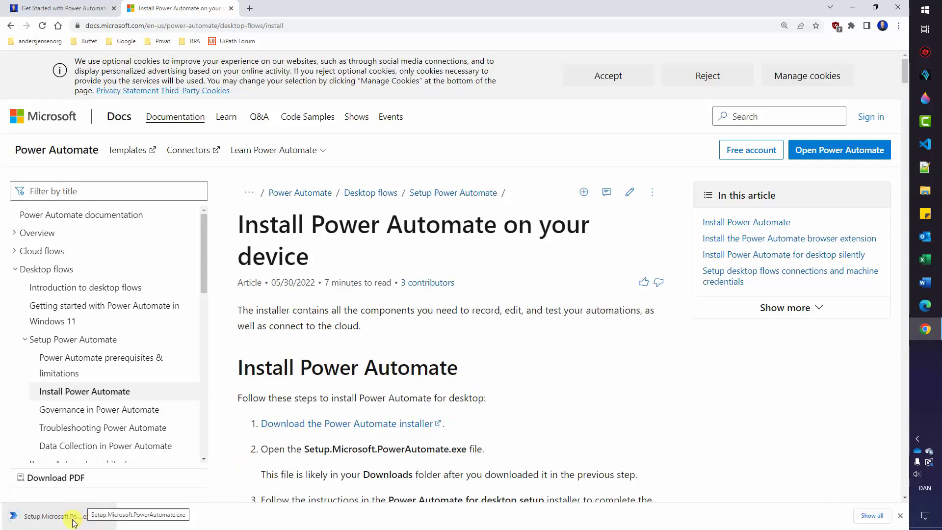
Run Setup.Microsoft.PowerAutomate.exe, accept the terms of use, and install Power Automate for desktop.
click(74, 519)
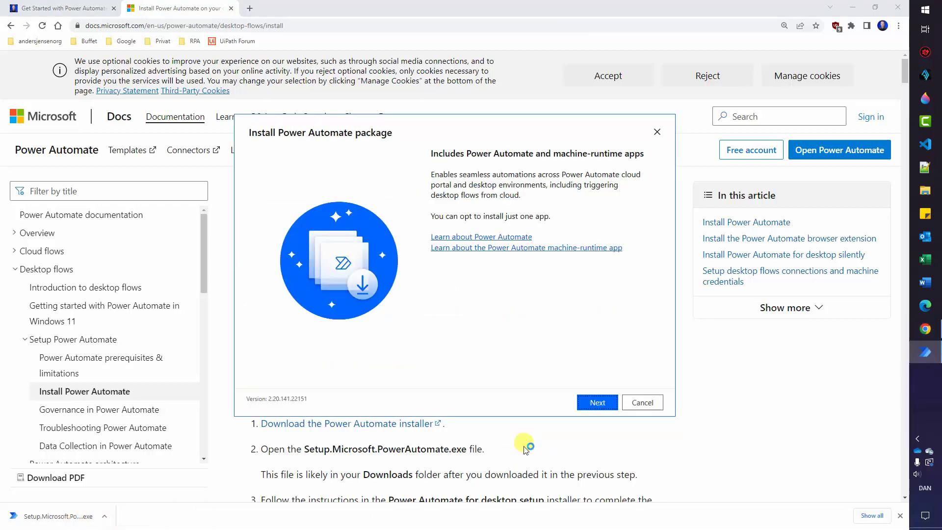
click(596, 403)
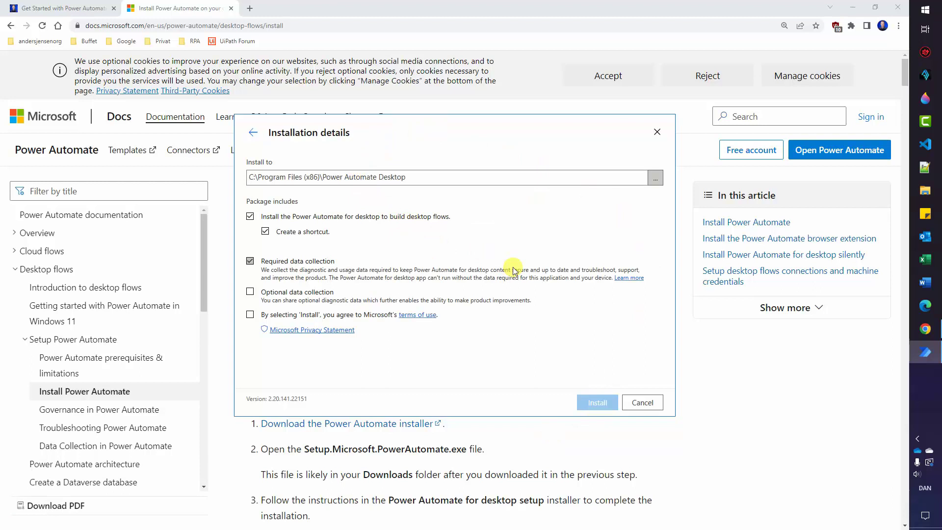
click(250, 315)
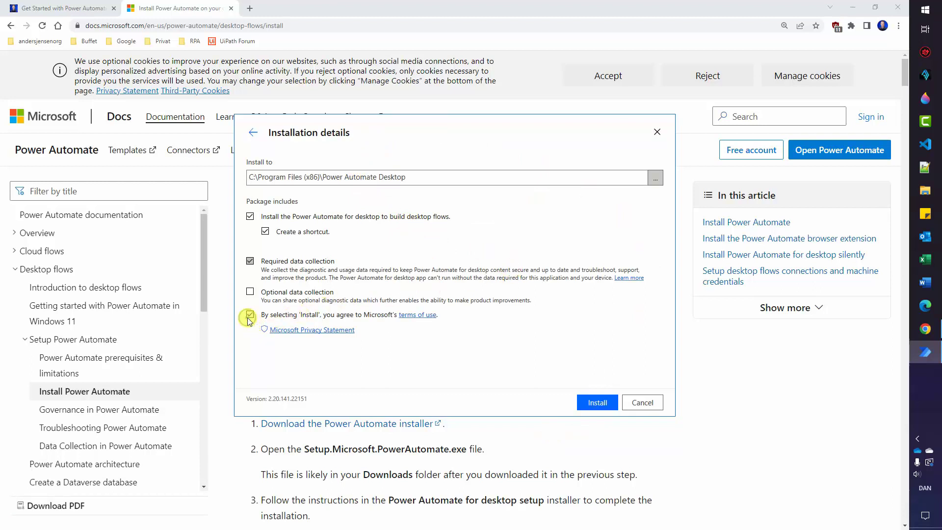
click(592, 403)
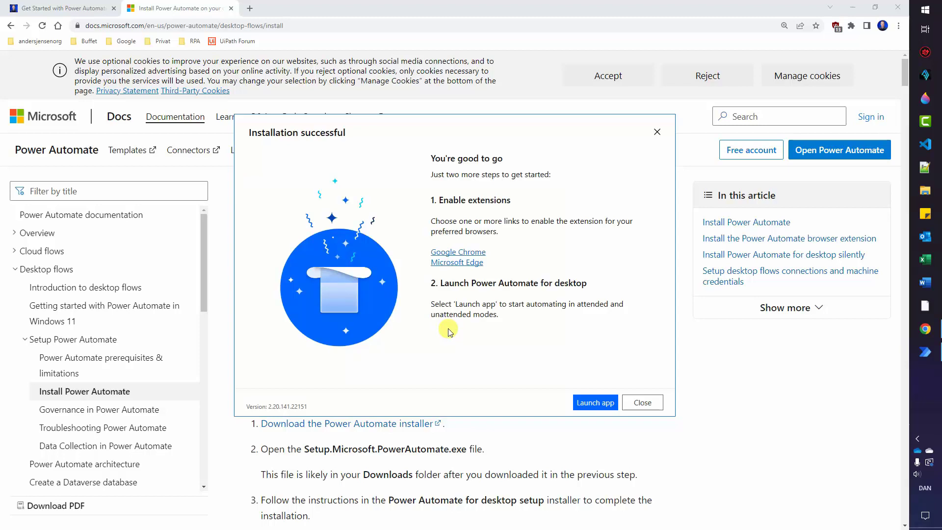
Add the Microsoft Power Automate extension to Chrome from the Chrome Web Store.
click(460, 254)
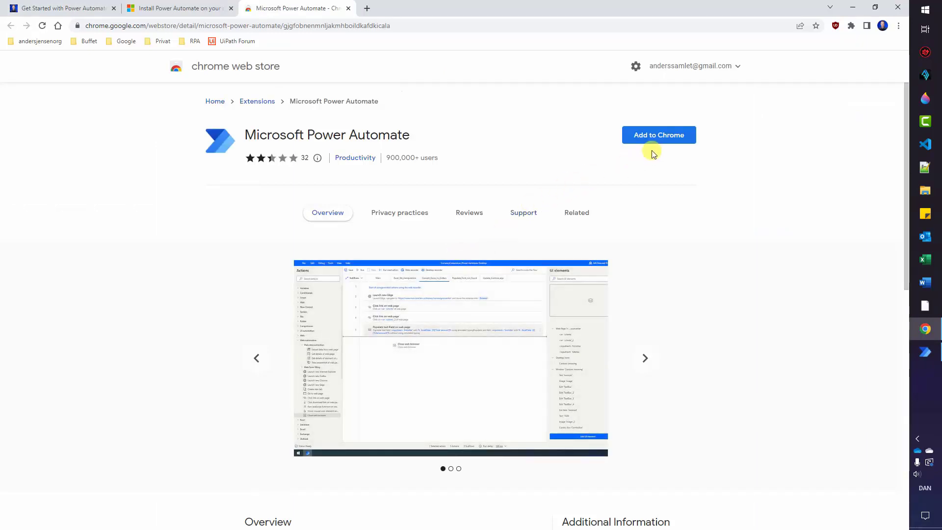
click(658, 140)
click(483, 121)
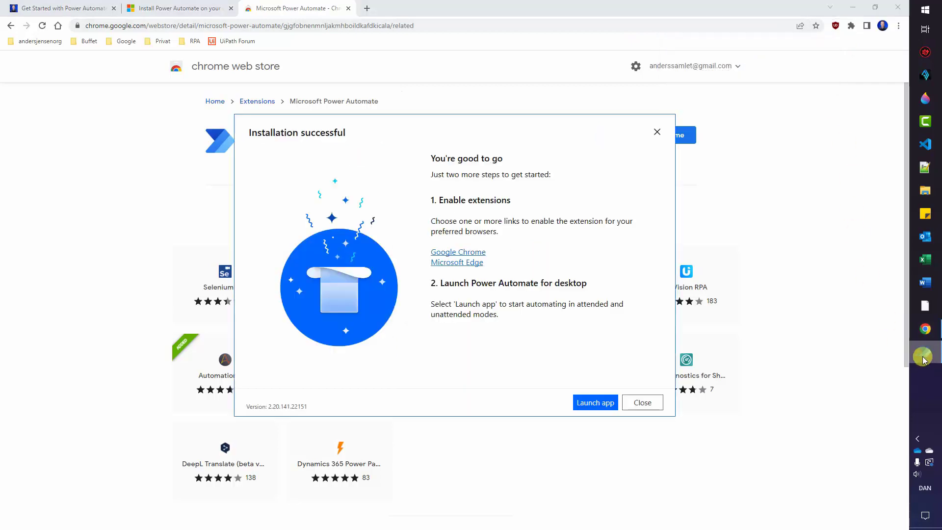
Add the Microsoft Power Automate extension from Edge Add-ons, then close the Edge window.
click(470, 265)
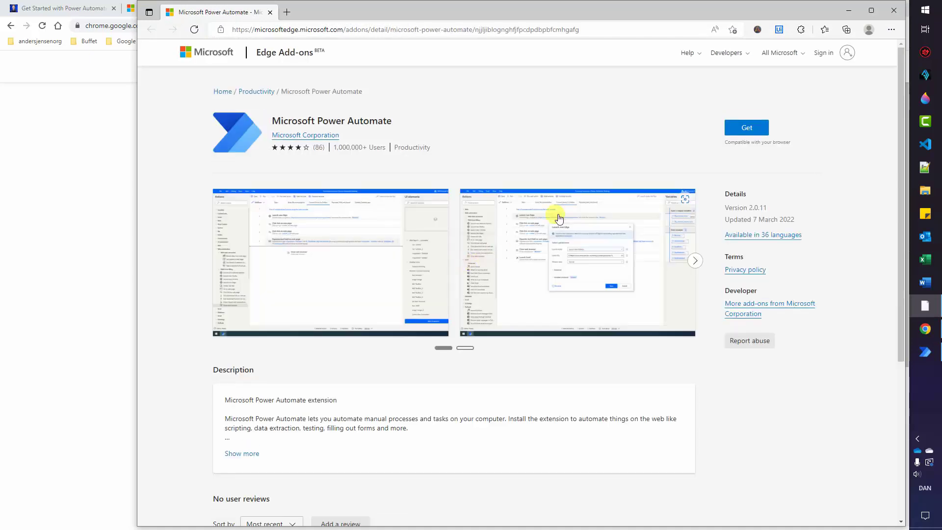
click(747, 131)
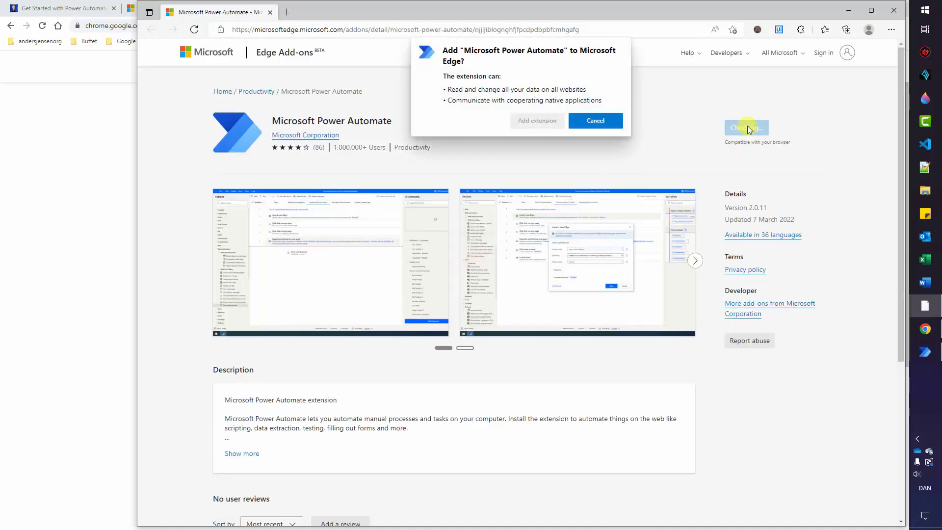
click(545, 127)
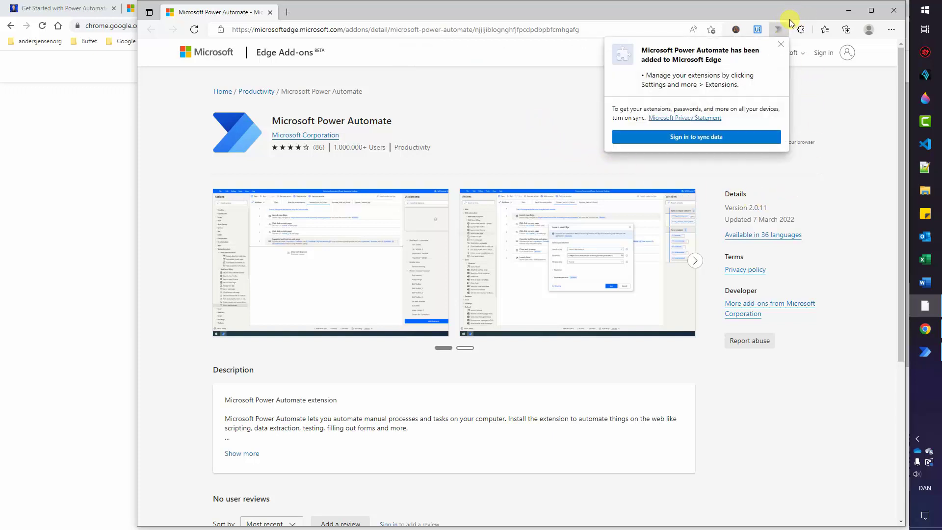
click(891, 12)
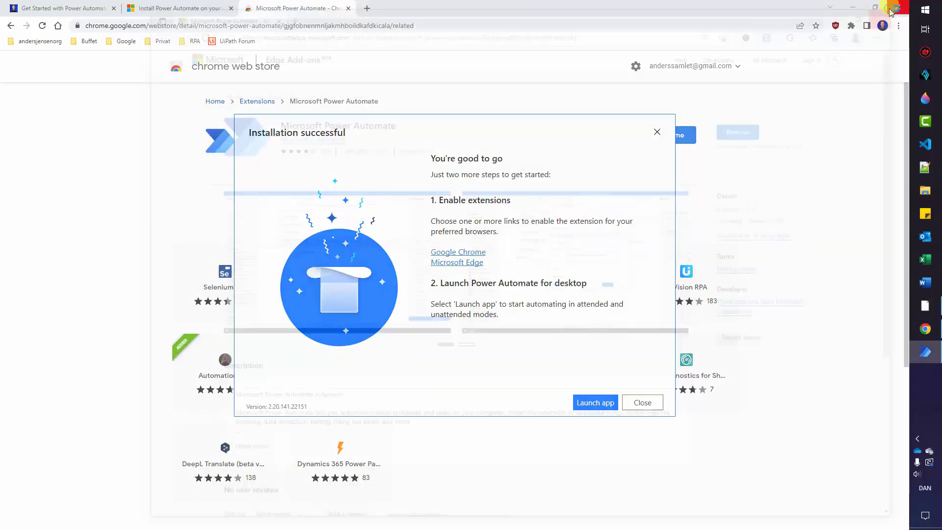
Launch Power Automate for desktop from the Installation successful dialog.
click(595, 402)
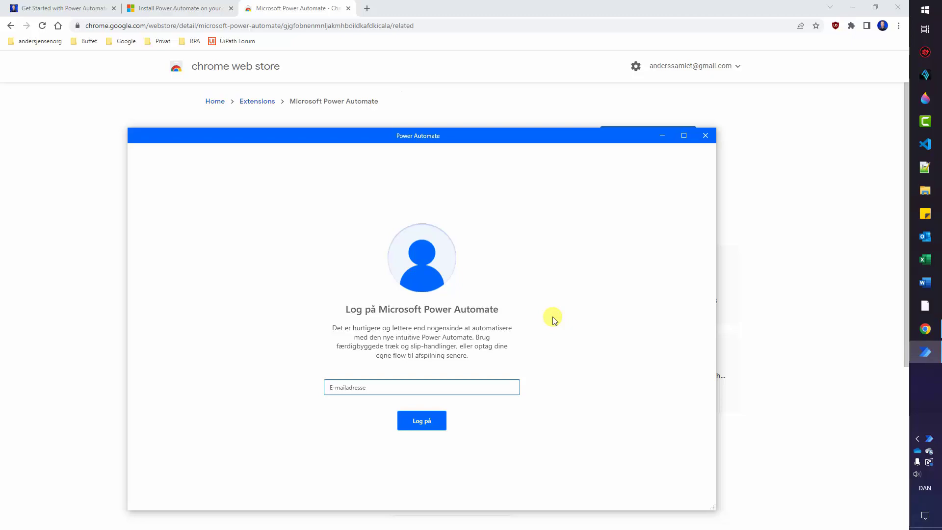
Open Windows Language settings via a Start search for 'langua'.
click(925, 10)
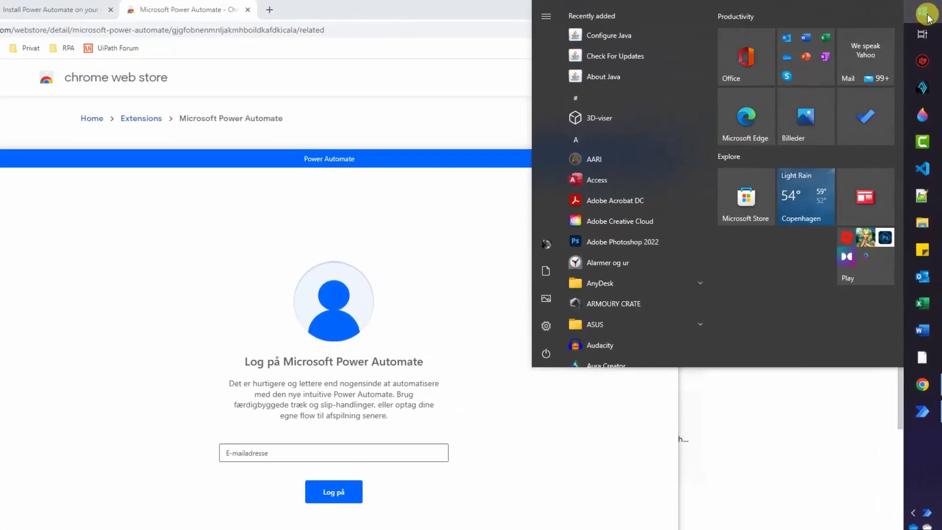
text(langua)
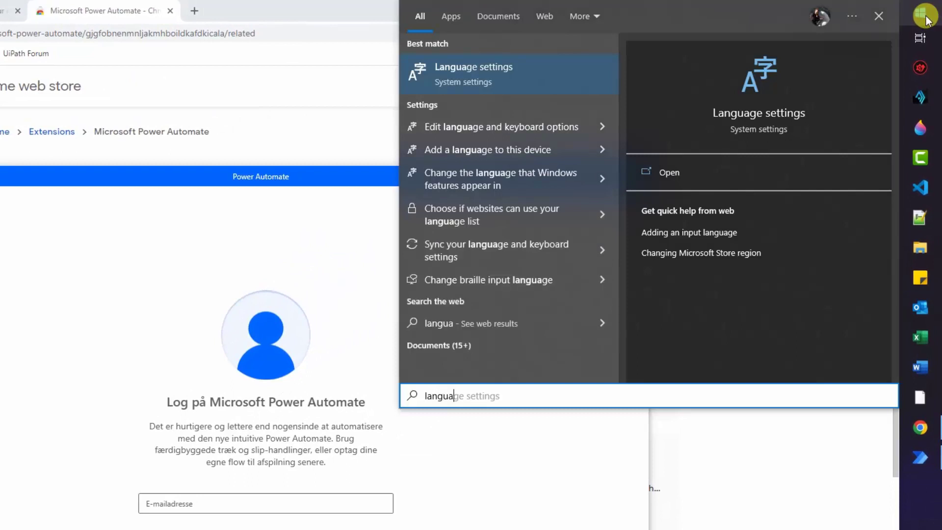
click(497, 72)
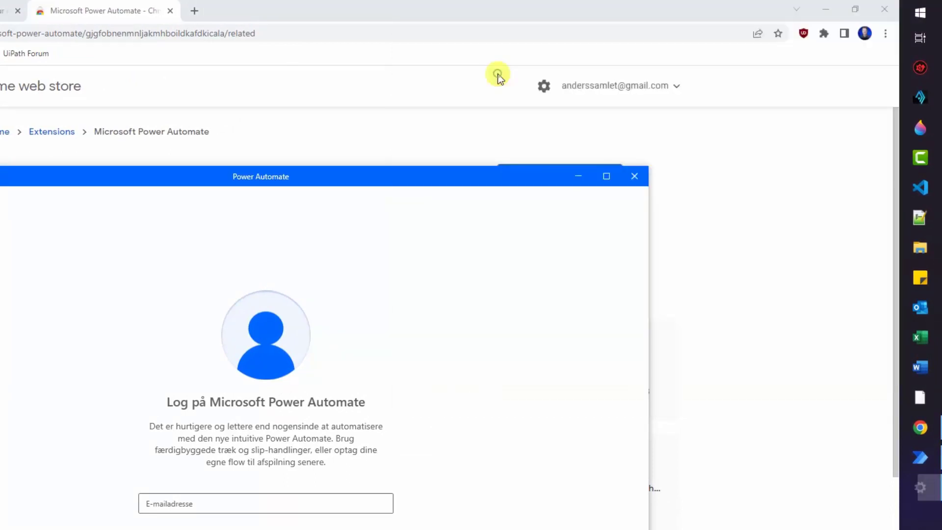
scroll(298, 461, down, 3)
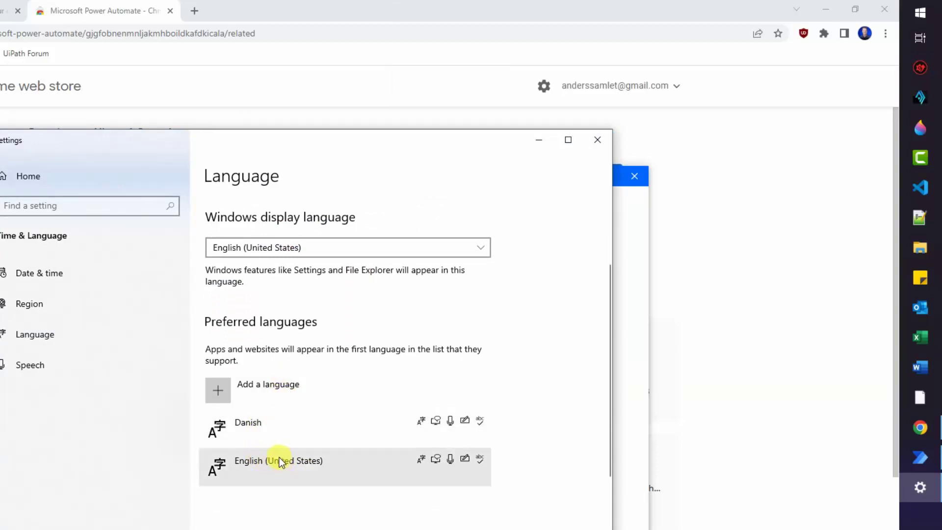
Move English (United States) above Danish and close the Power Automate sign-in window.
click(252, 464)
click(213, 507)
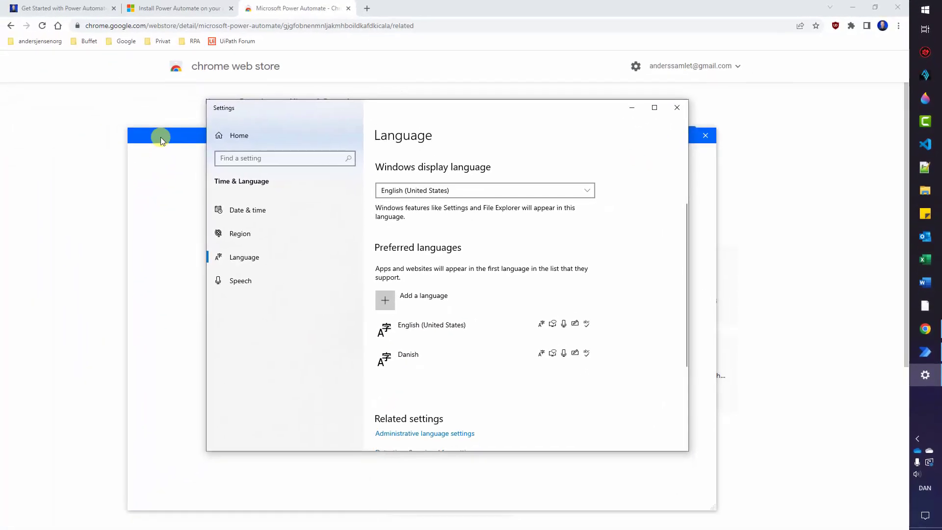
click(161, 137)
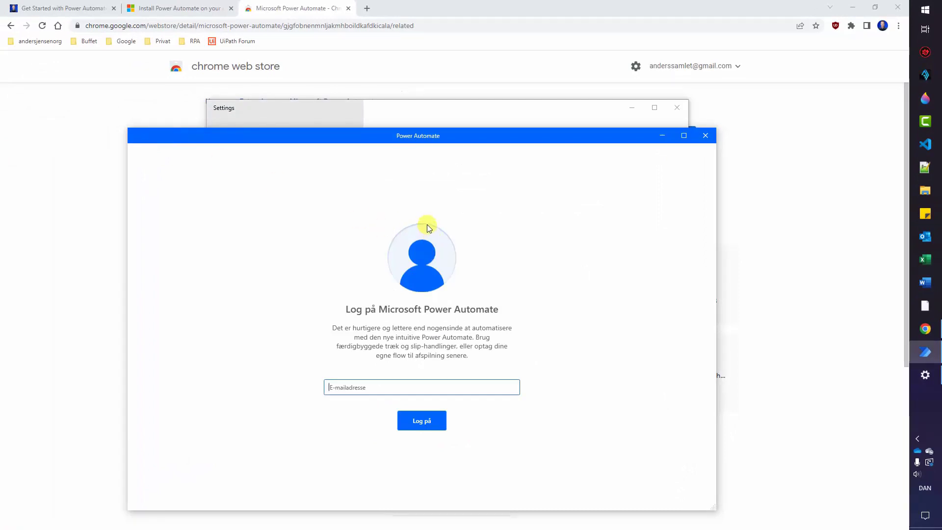
click(706, 135)
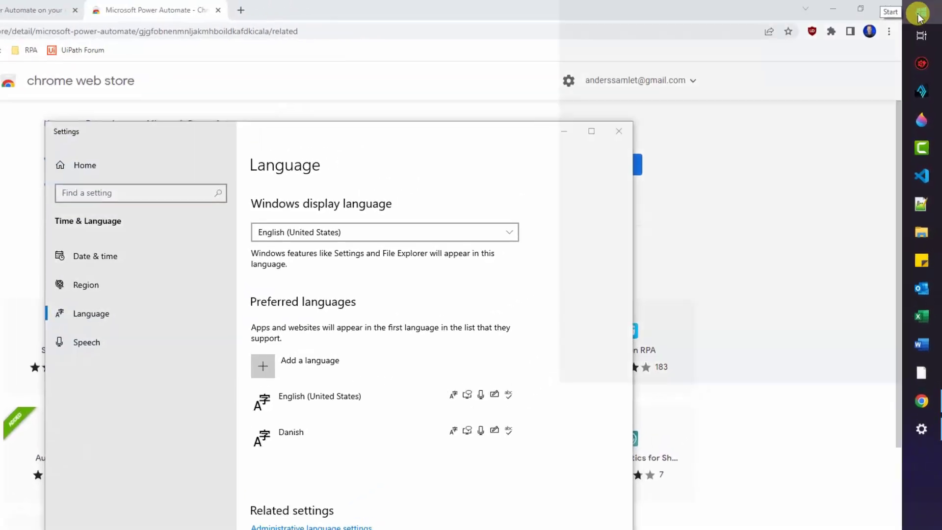
Open Command Prompt from Start and move its window toward the centre.
click(919, 18)
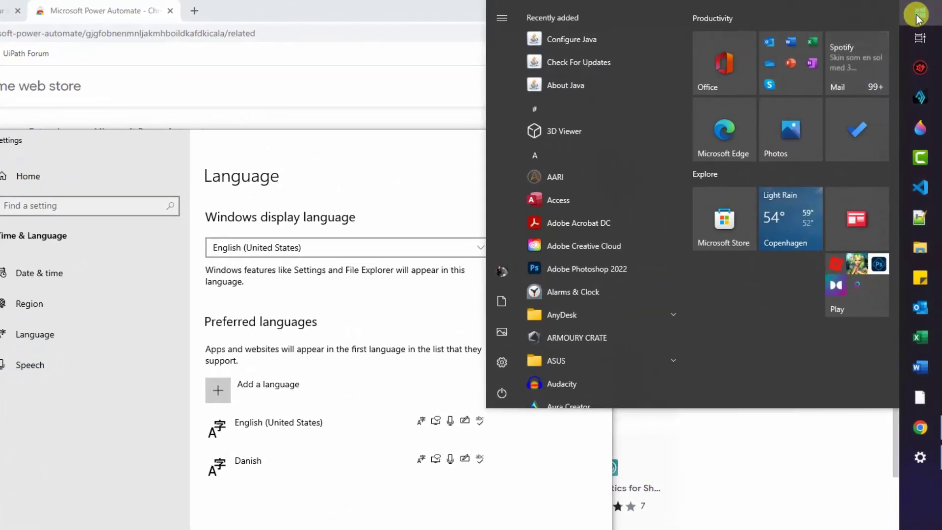
text(cmd)
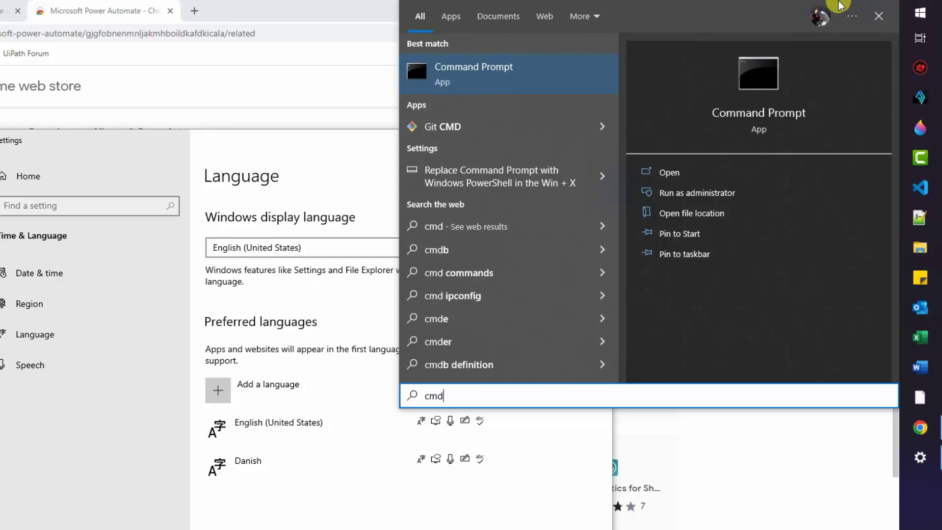
click(444, 64)
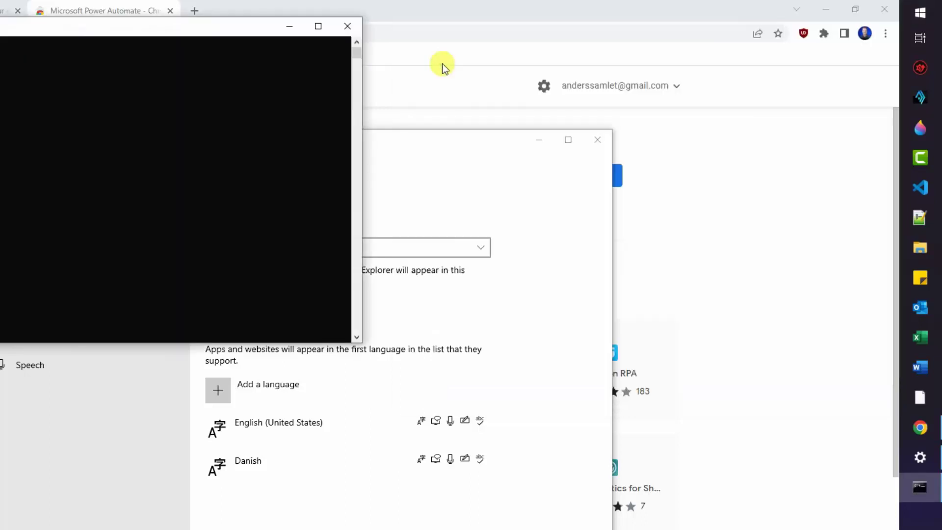
drag(207, 38, 658, 49)
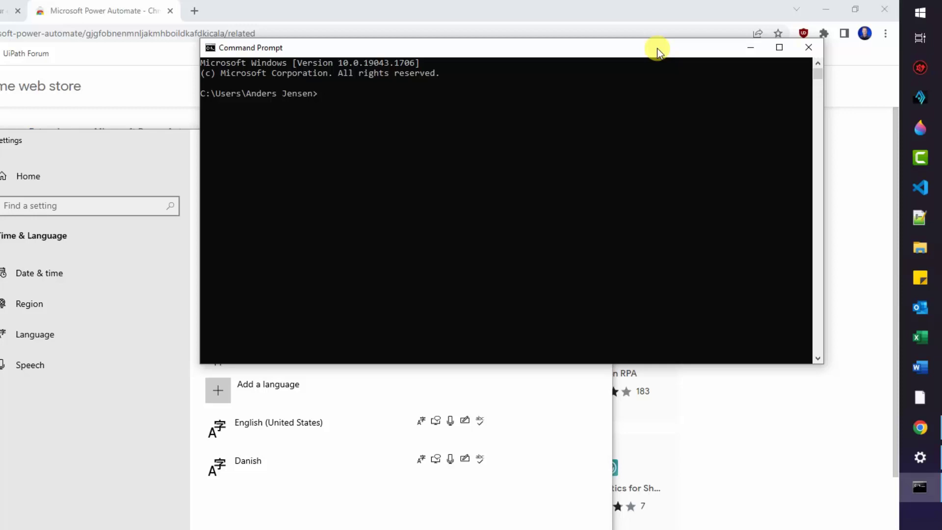
Run 'taskkill /f /im pad.console.host.exe' to force-close the Power Automate console process.
text(askkill /f /im pad.c)
text(onsole)
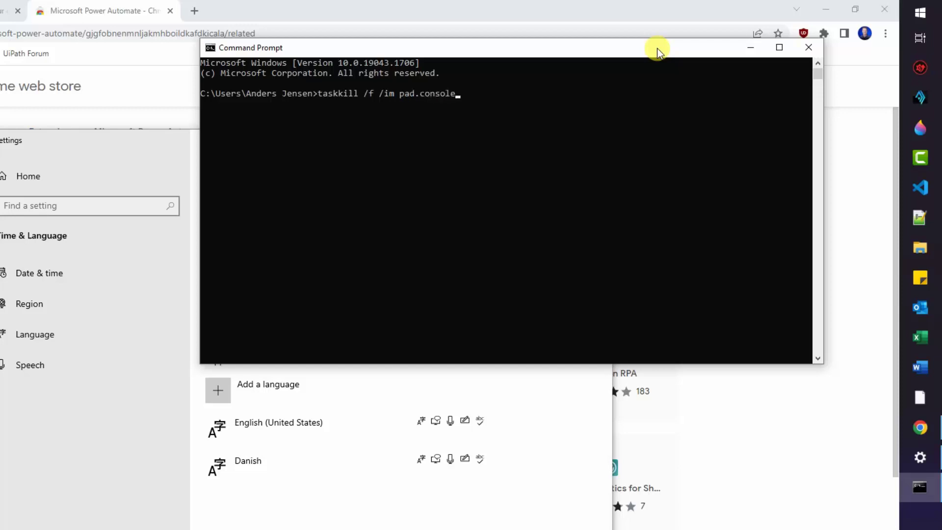
text(.host.exe)
key(Return)
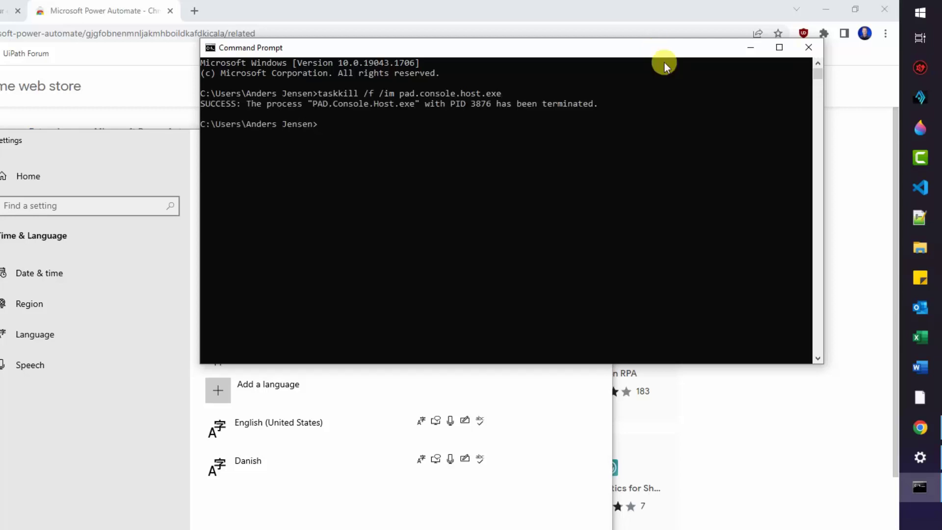
Launch Power Automate from a Start search for 'power a'.
click(914, 19)
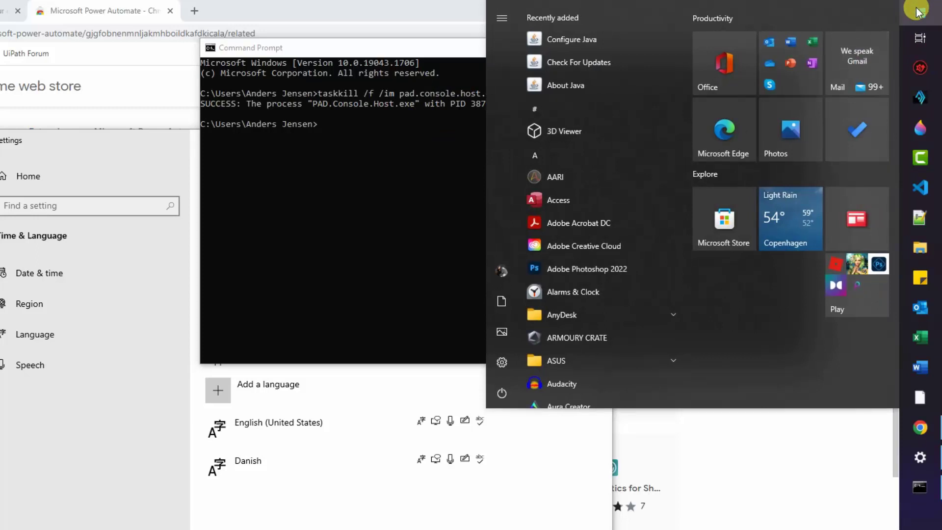
text(power a)
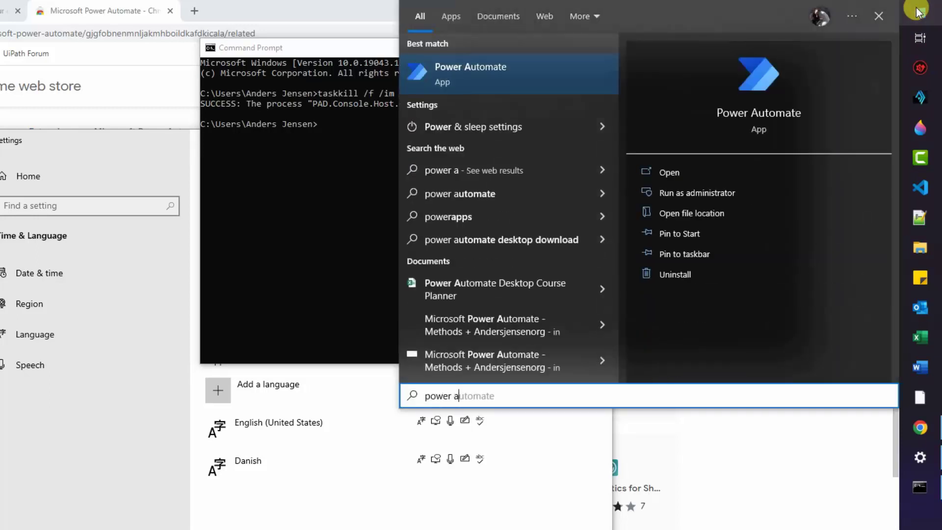
click(512, 79)
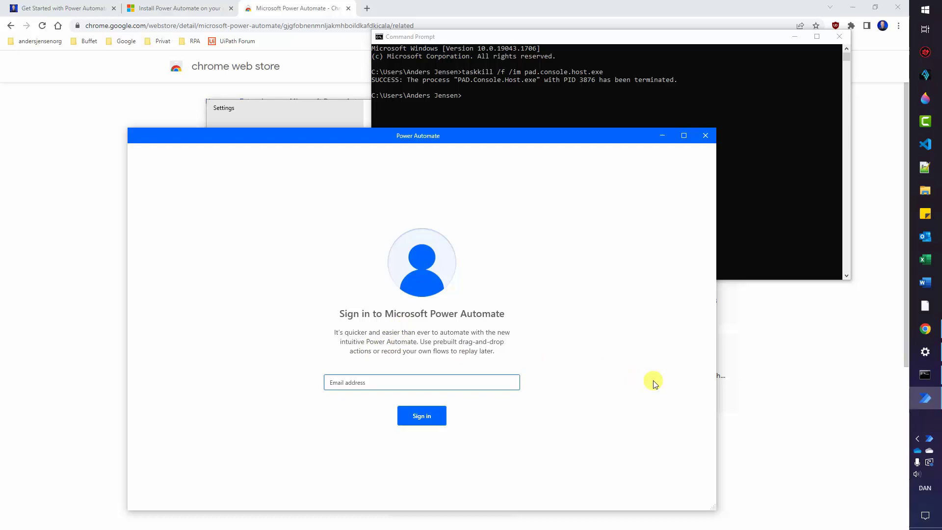
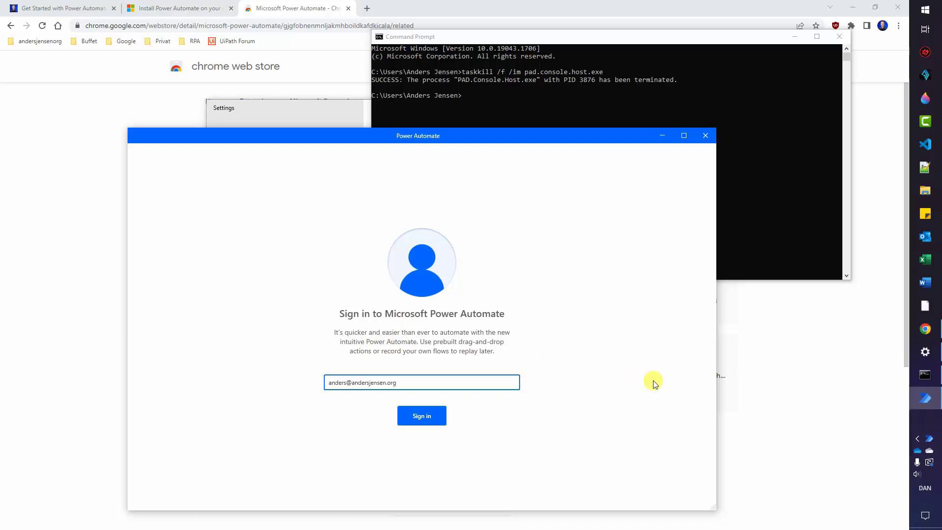
Sign in with the account e-mail address and the pasted password.
click(423, 415)
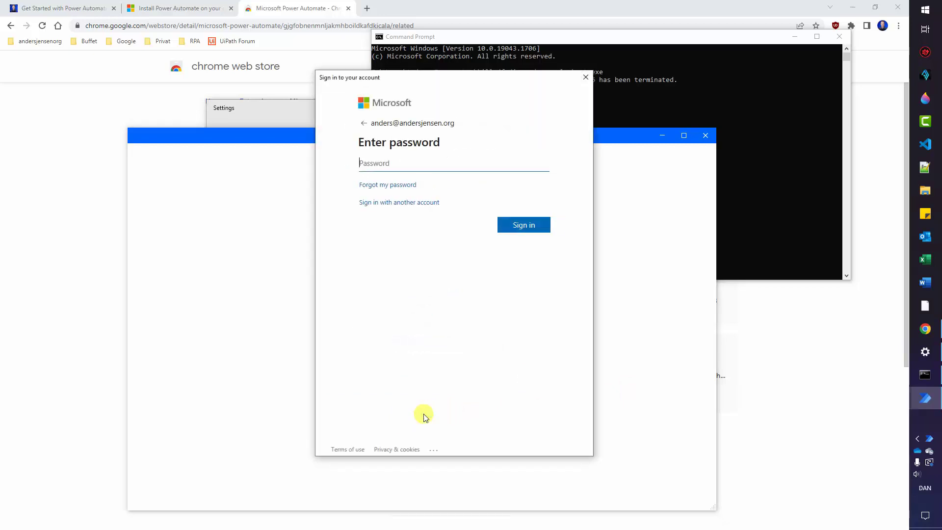
click(406, 161)
key(ctrl+v)
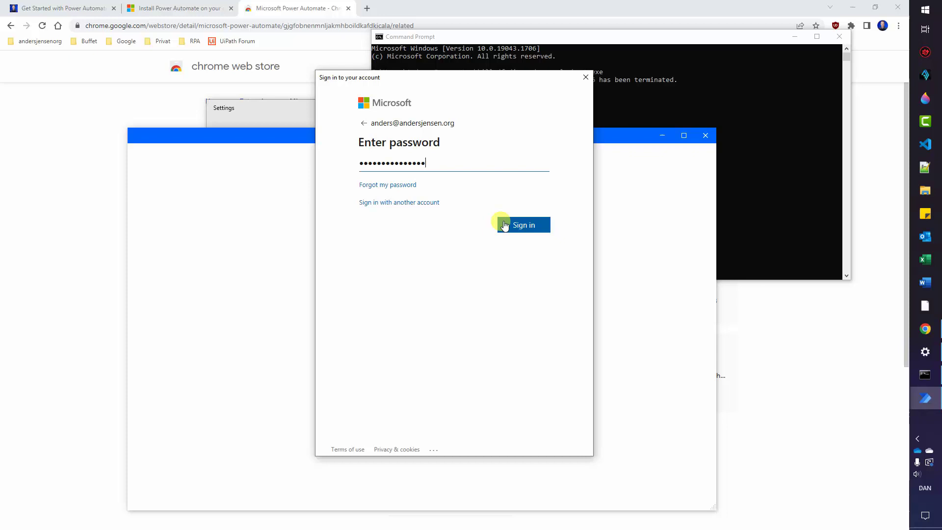
click(509, 224)
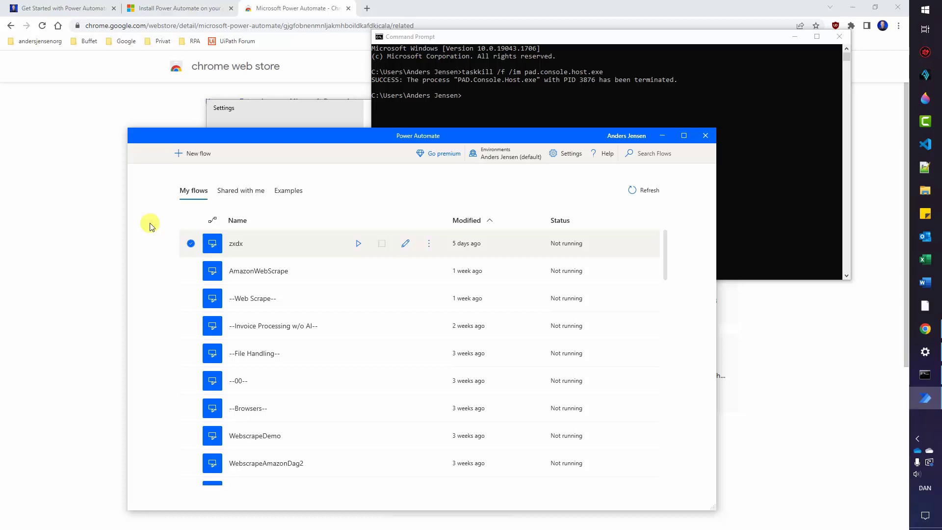
Create a new flow named 'FirstRobot'.
click(196, 155)
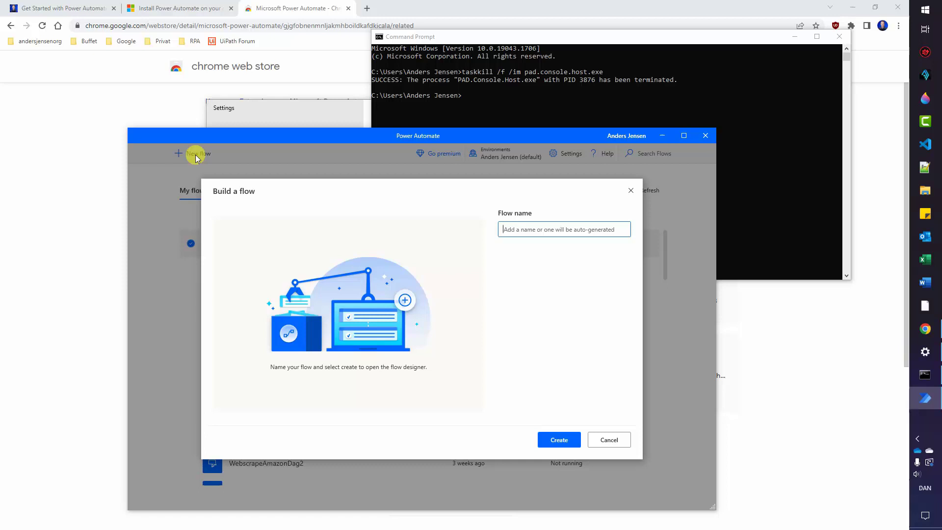
text(First)
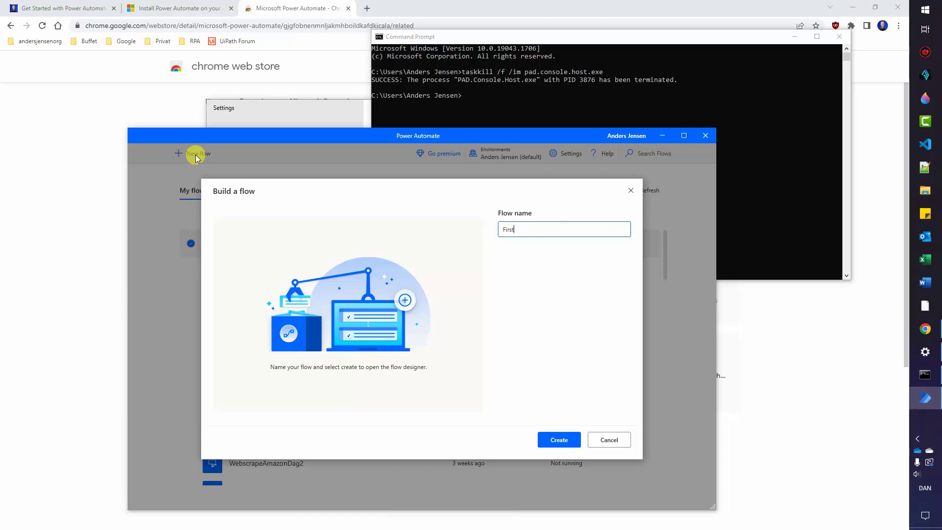
text(Robot)
click(568, 439)
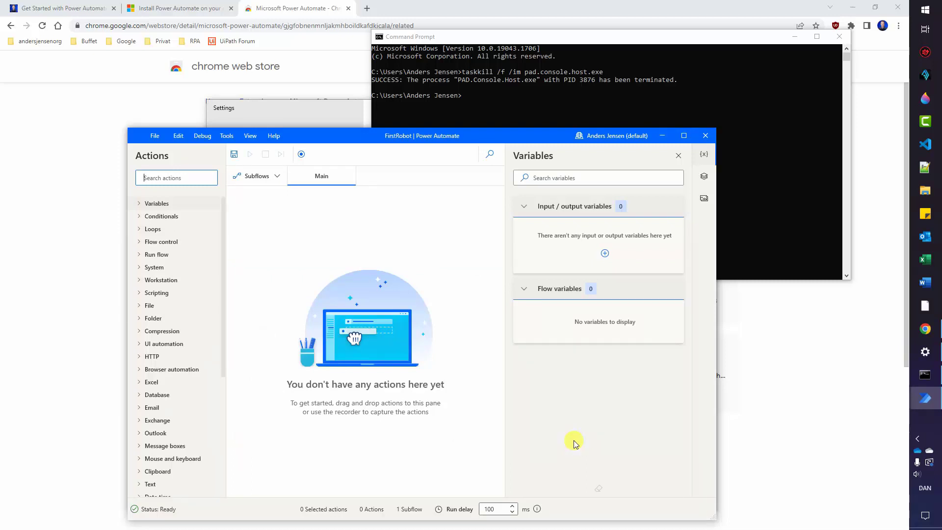
Maximize the FirstRobot designer and close the Command Prompt window.
click(684, 138)
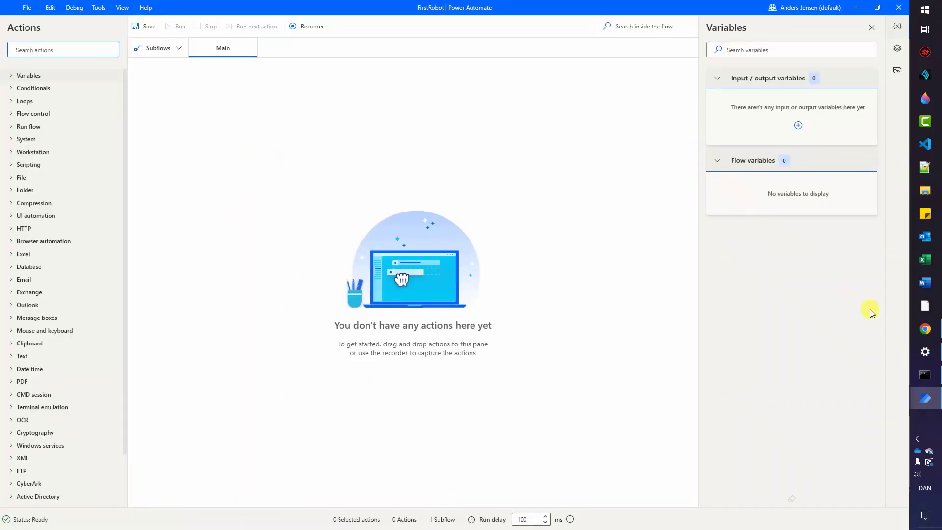
click(926, 375)
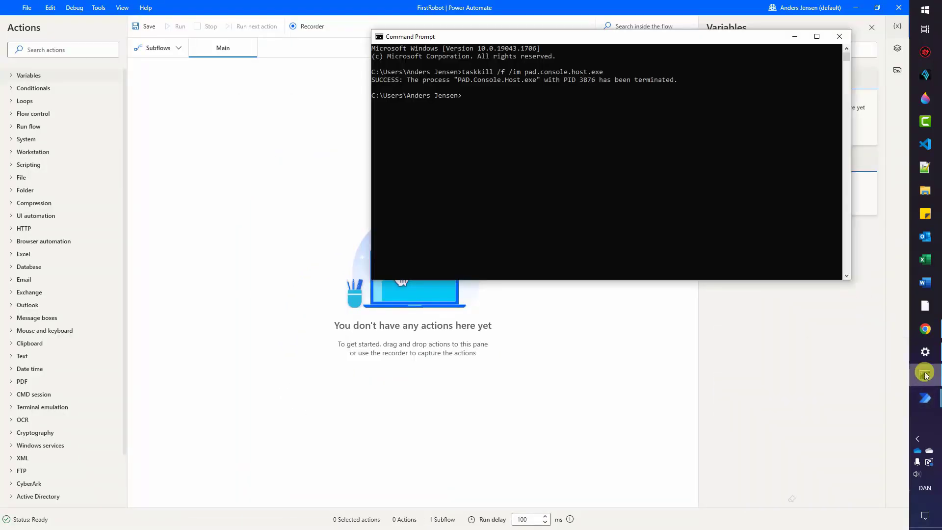
click(839, 46)
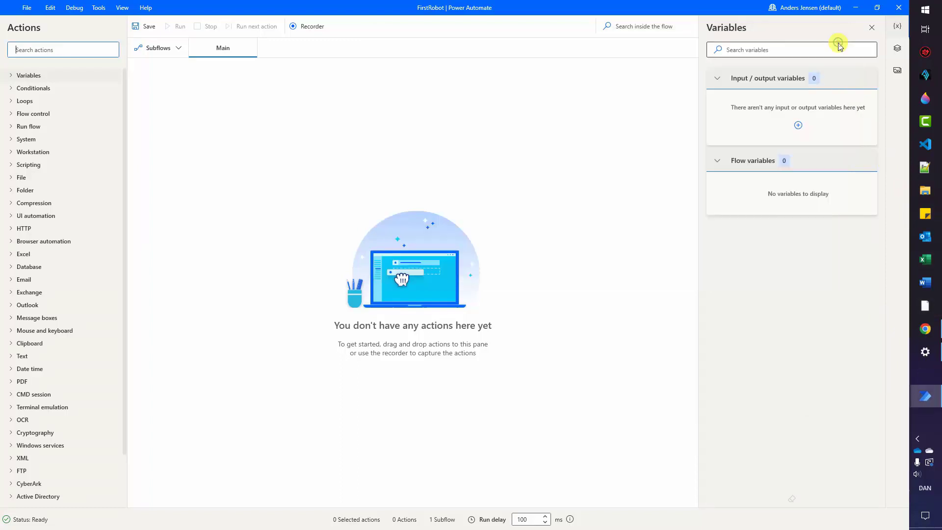
Close the Language Settings window and expand the Outlook action group.
click(926, 351)
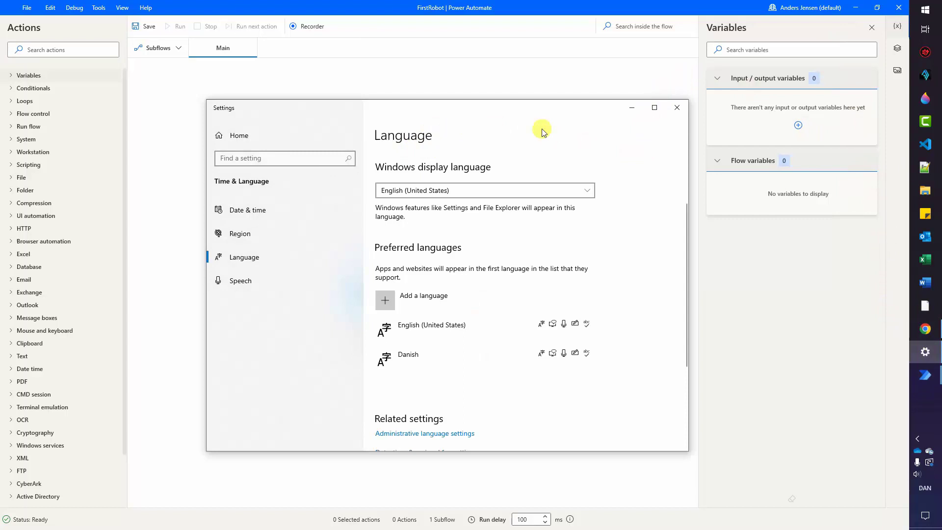
click(676, 110)
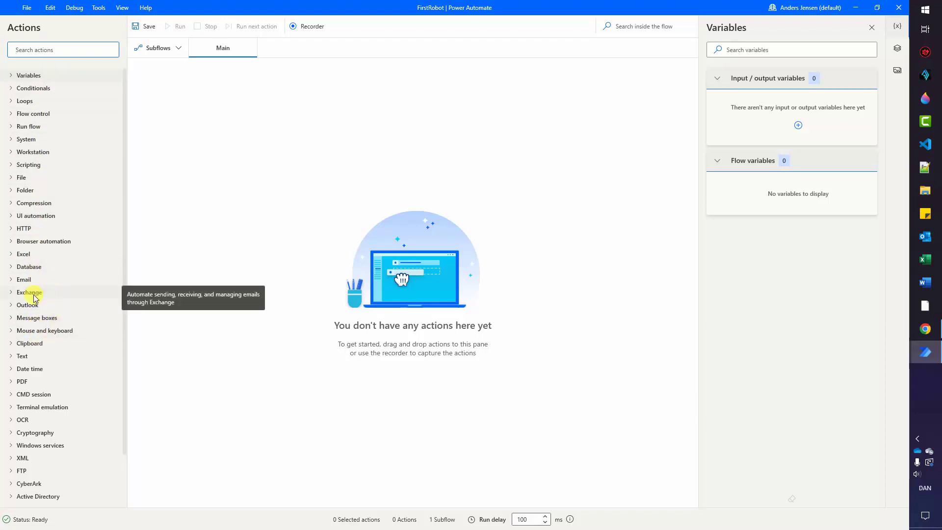
click(6, 304)
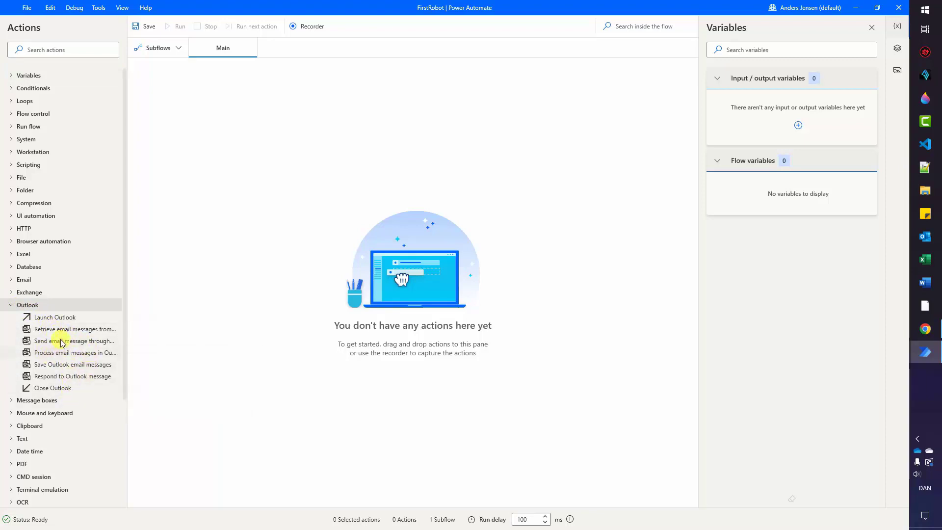
Search actions for 'run app' and add Run application as step 1 of FirstRobot.
drag(57, 341, 56, 342)
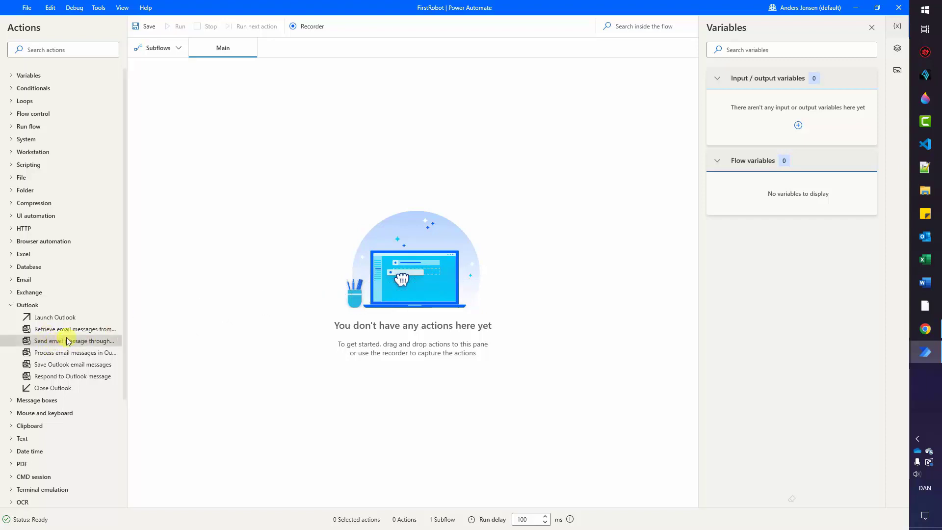
click(45, 49)
text(run app)
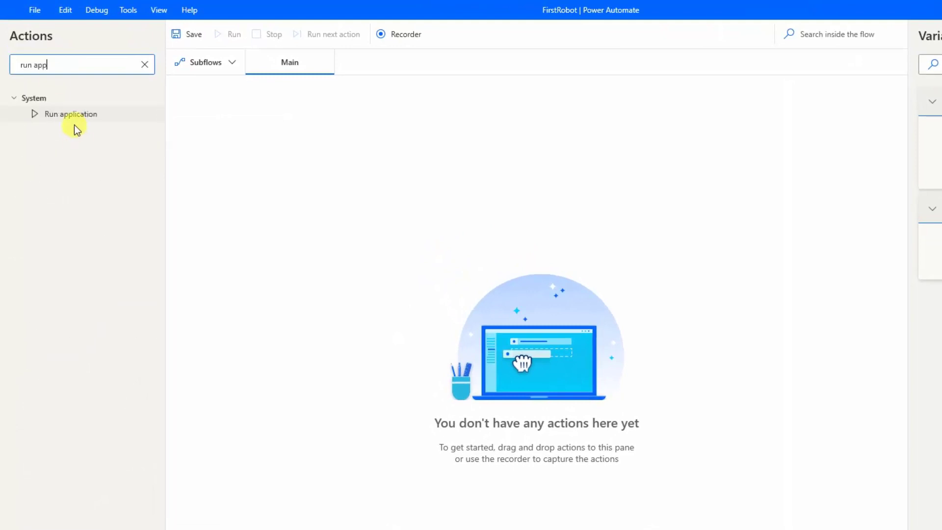
drag(72, 119, 598, 331)
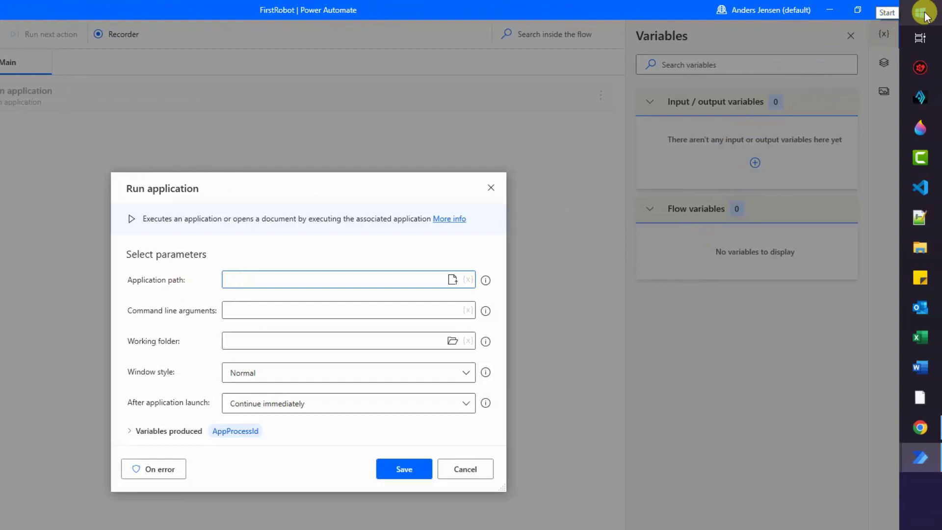
Trace Notepad from the Start menu through its shortcut to notepad.exe in C:\Windows\system32.
click(925, 15)
text(note)
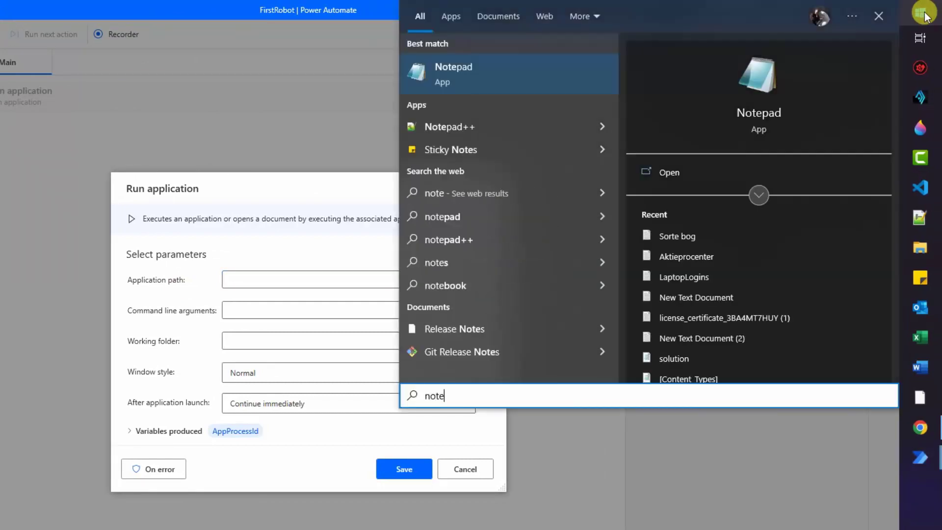
right_click(477, 79)
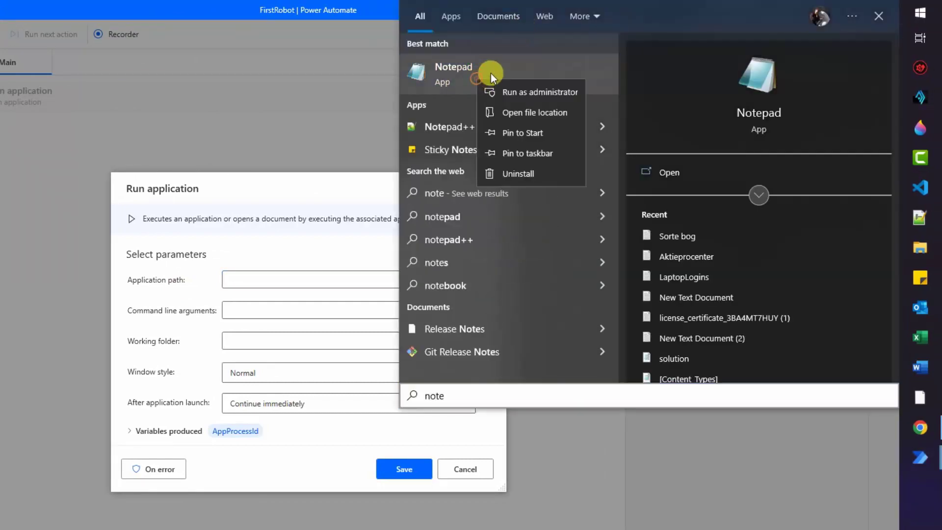
click(502, 104)
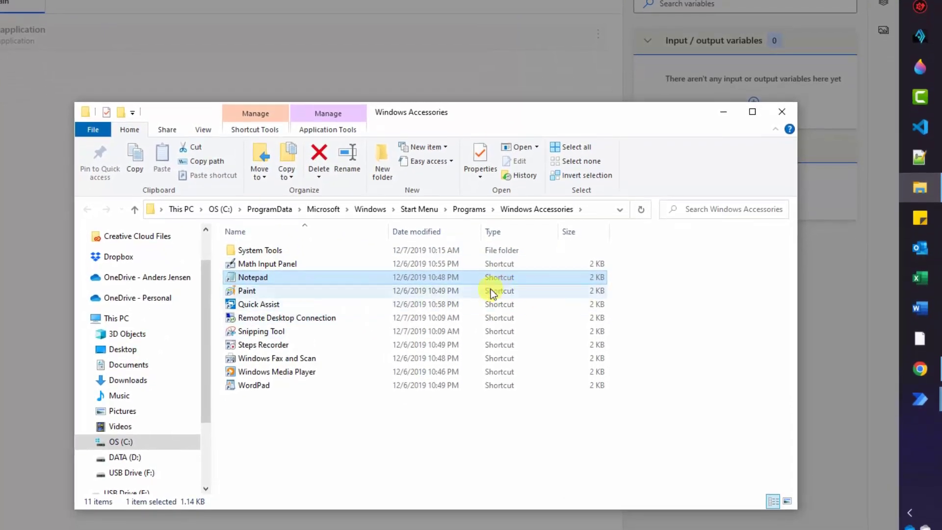
right_click(271, 278)
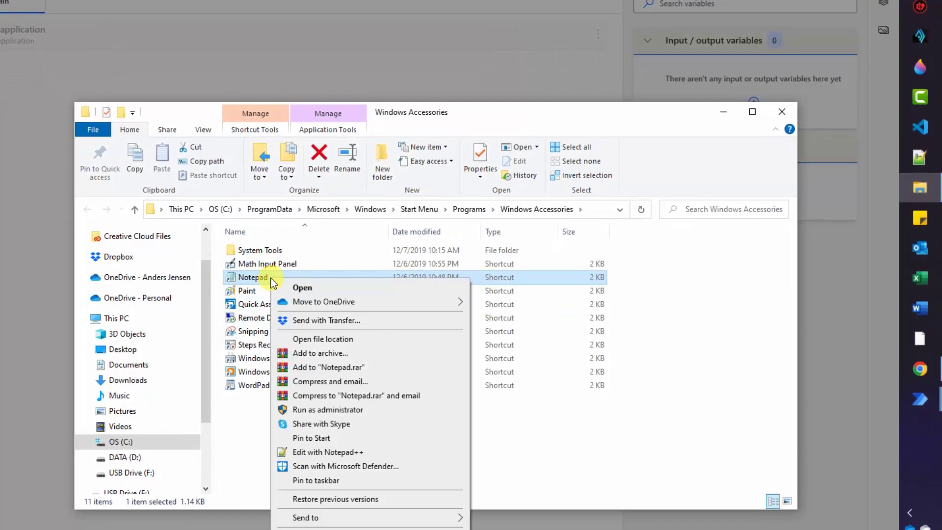
click(305, 338)
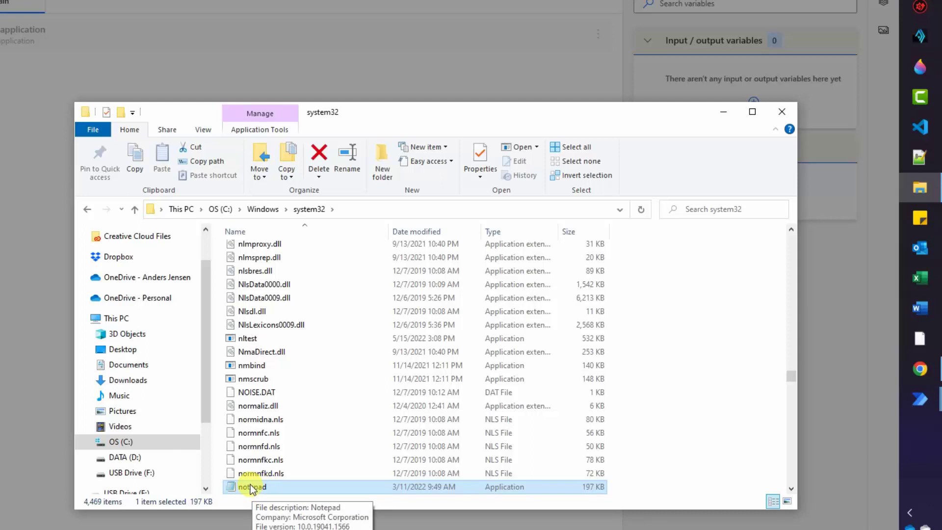
right_click(251, 489)
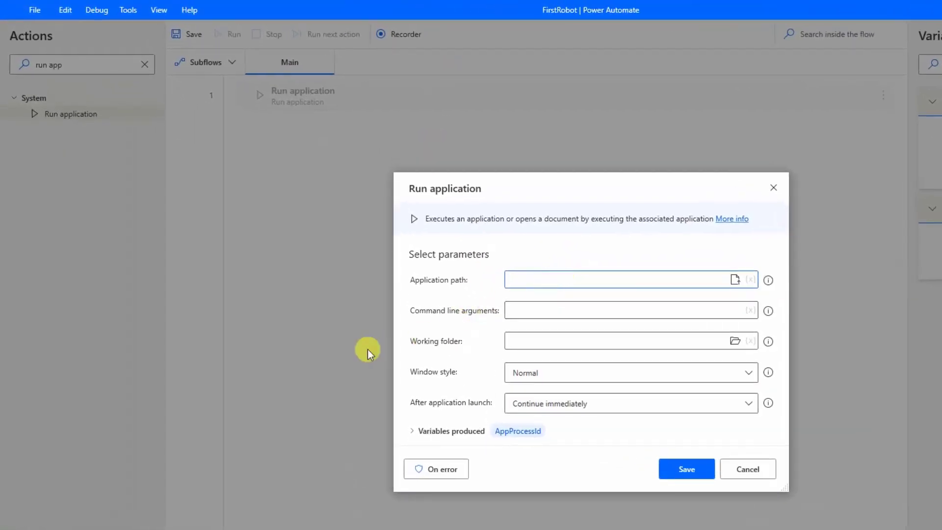
Set Application path to C:\Windows\system32\notepad.exe without quotes and save the step.
text("C:\Windows\system32\notepad.exe")
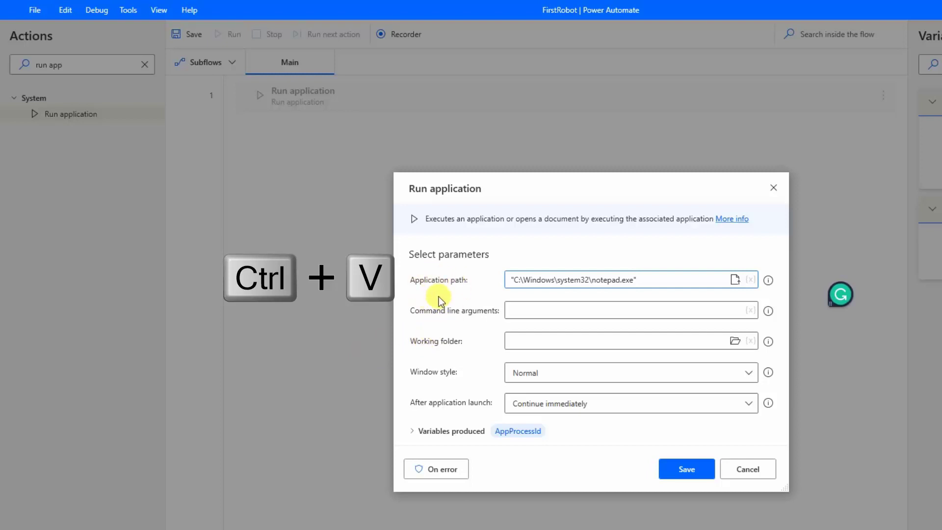
key(BackSpace)
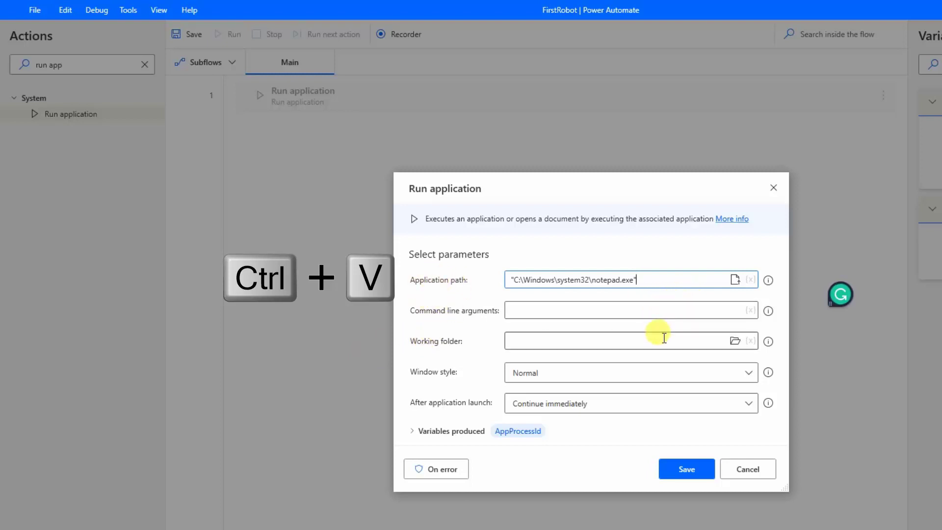
click(519, 279)
key(BackSpace)
click(521, 310)
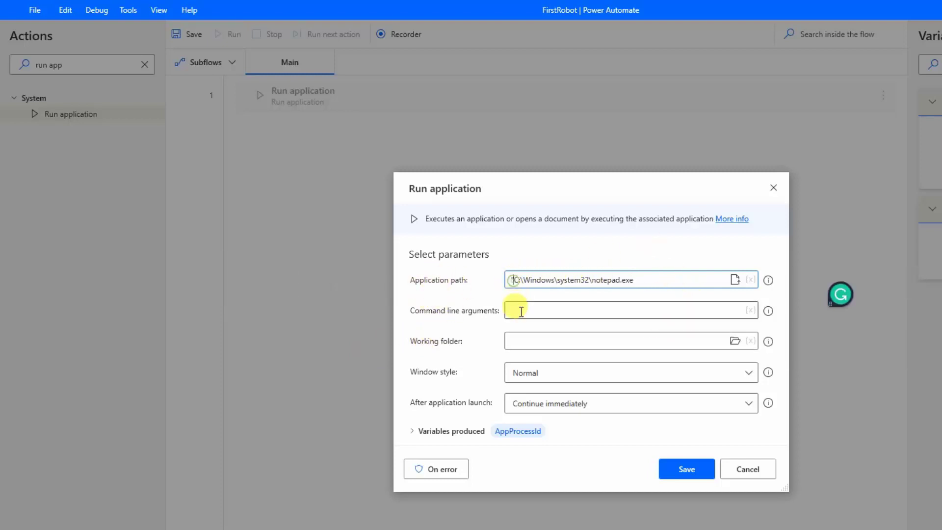
click(564, 277)
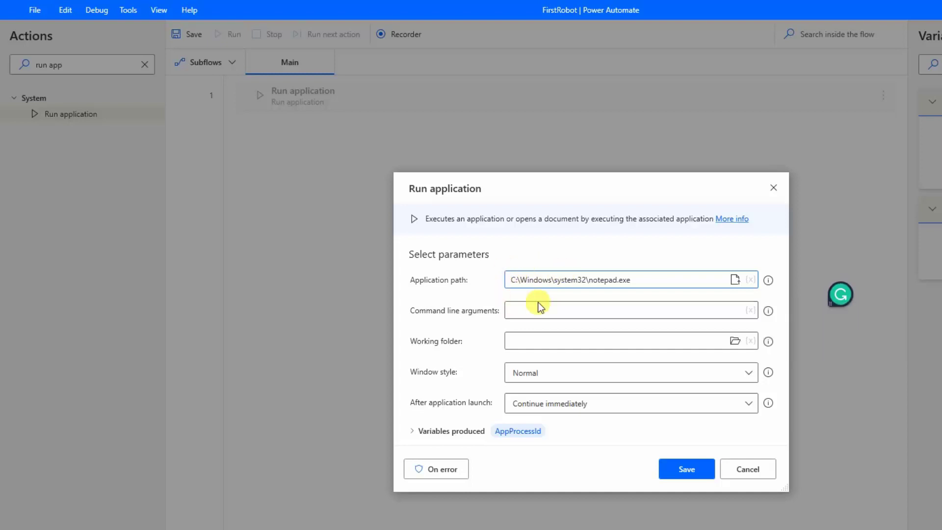
click(684, 464)
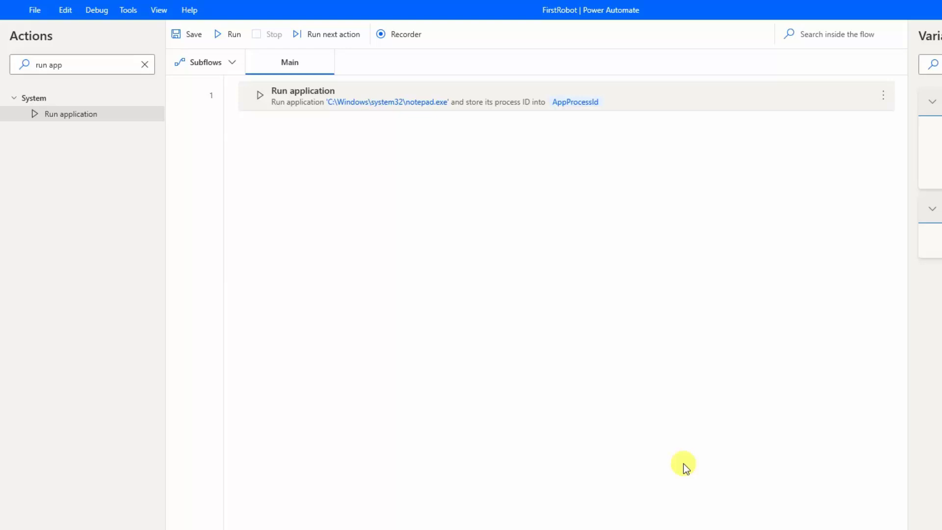
Test-run the flow, then close the Notepad window it opened.
click(225, 38)
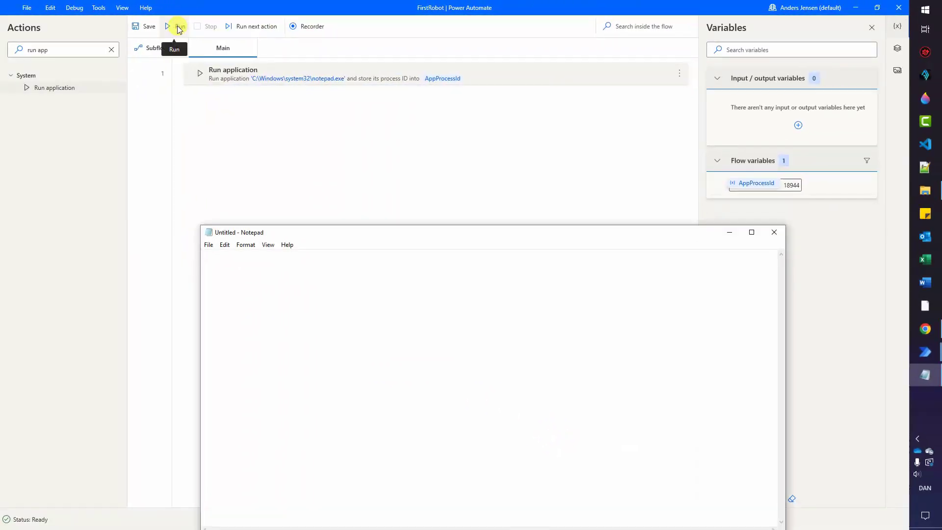
drag(401, 233, 393, 131)
drag(187, 121, 330, 132)
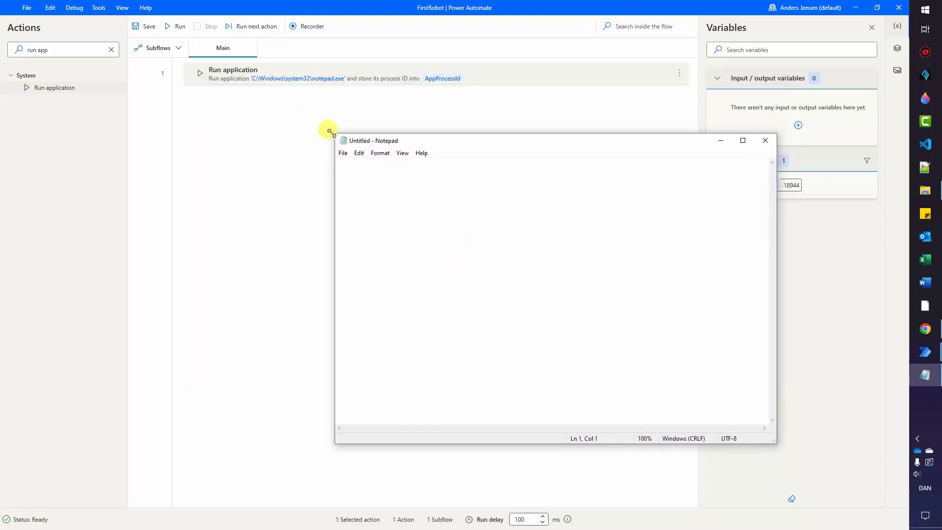
click(765, 142)
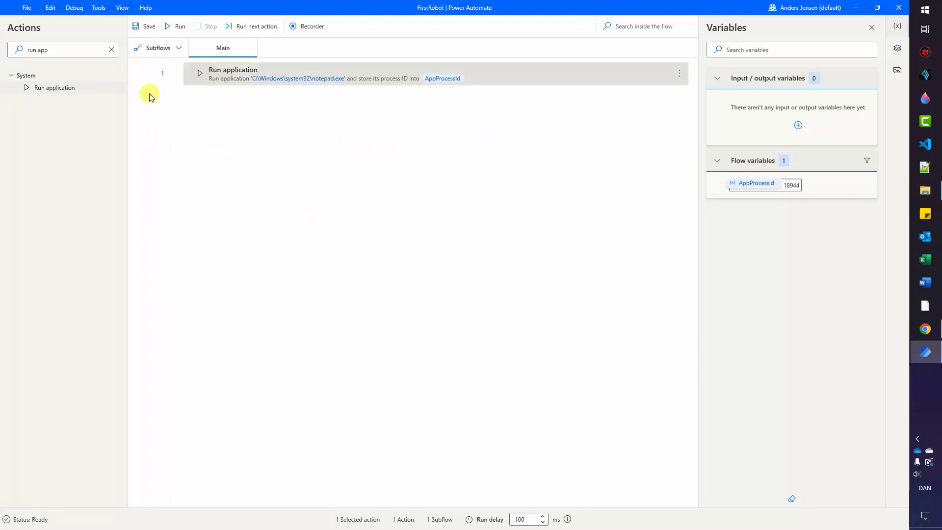
Drag a second Run application below step 1, then cancel it, keeping one step.
drag(70, 87, 189, 92)
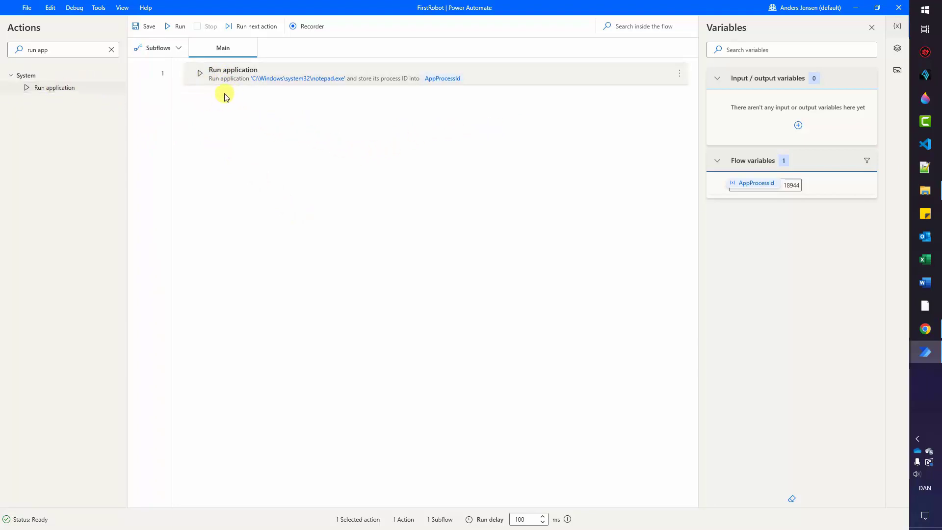
drag(71, 90, 338, 126)
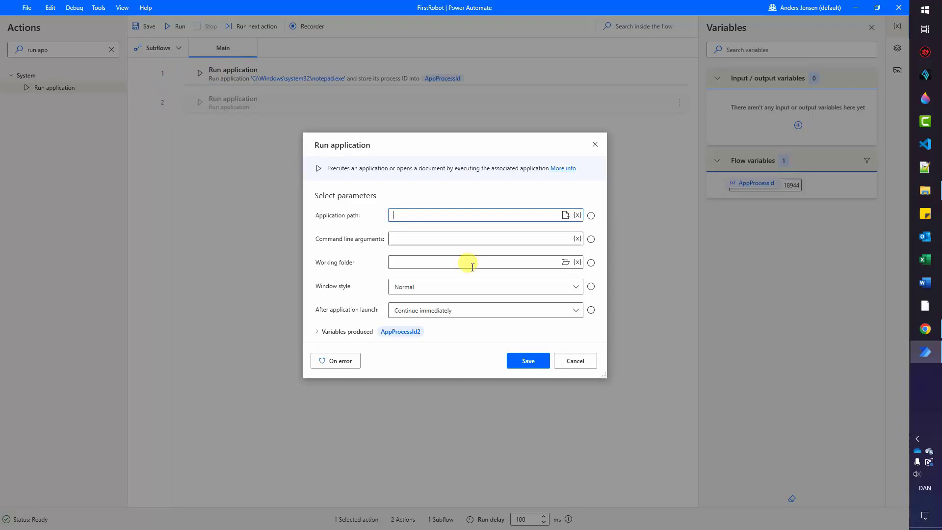
click(576, 361)
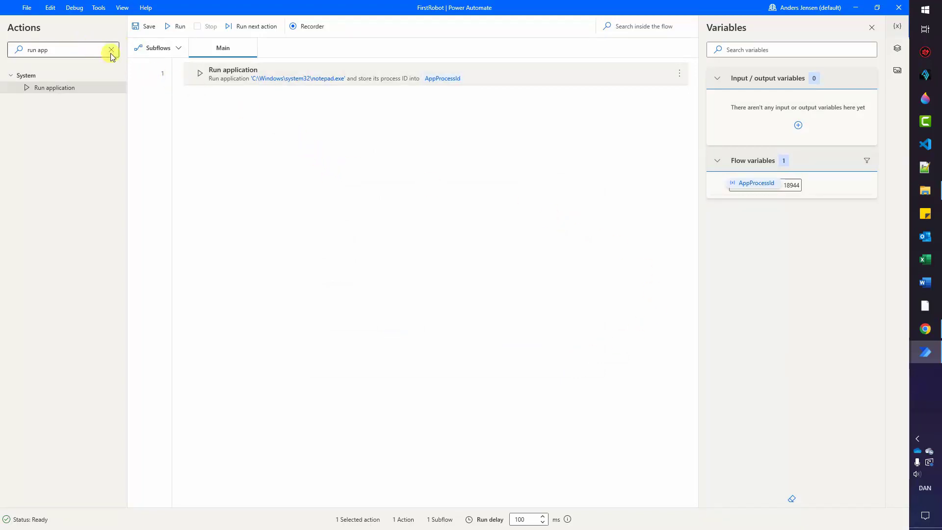
Add Display message as step 2, titled 'Log' with message 'Your robot ran succesfully'.
click(112, 51)
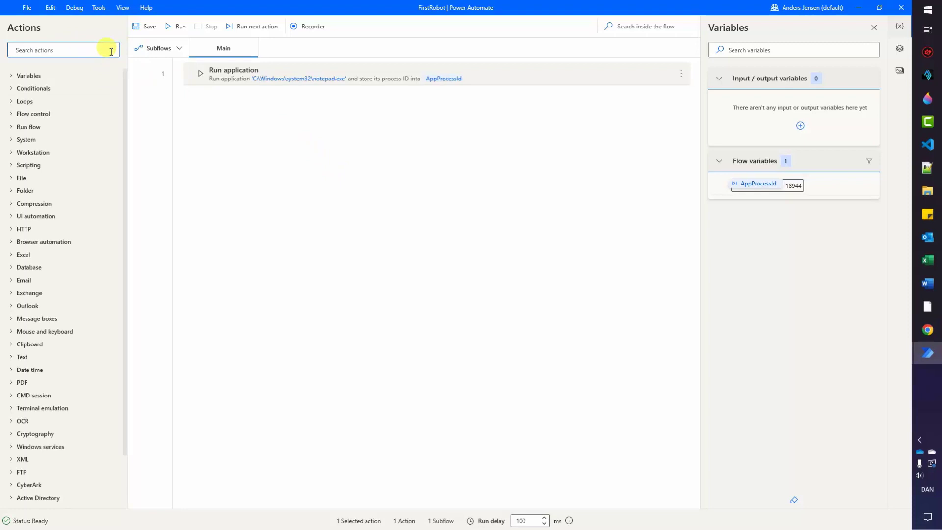
text(display)
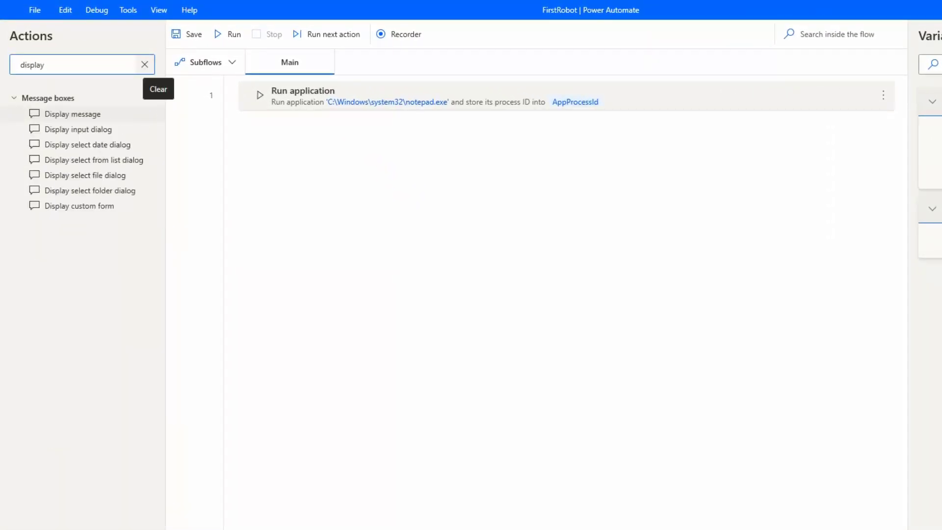
drag(84, 116, 334, 157)
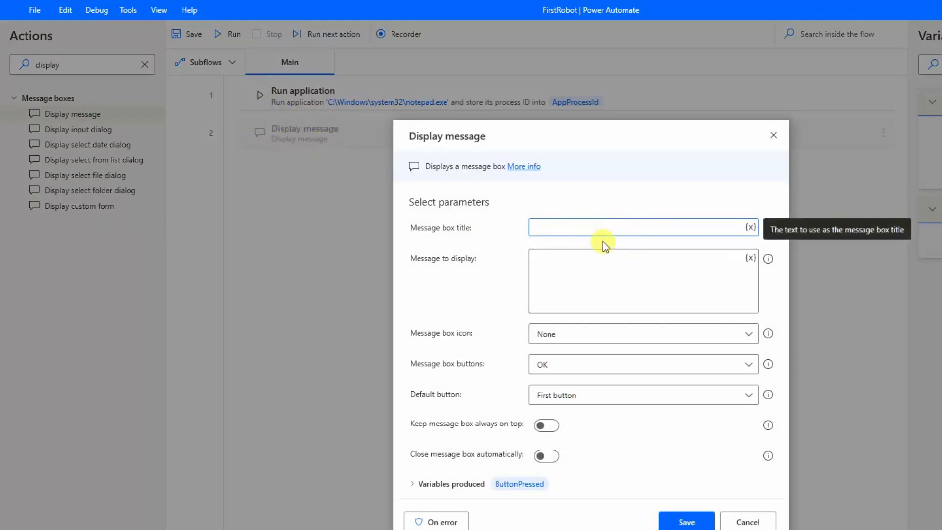
text(Log)
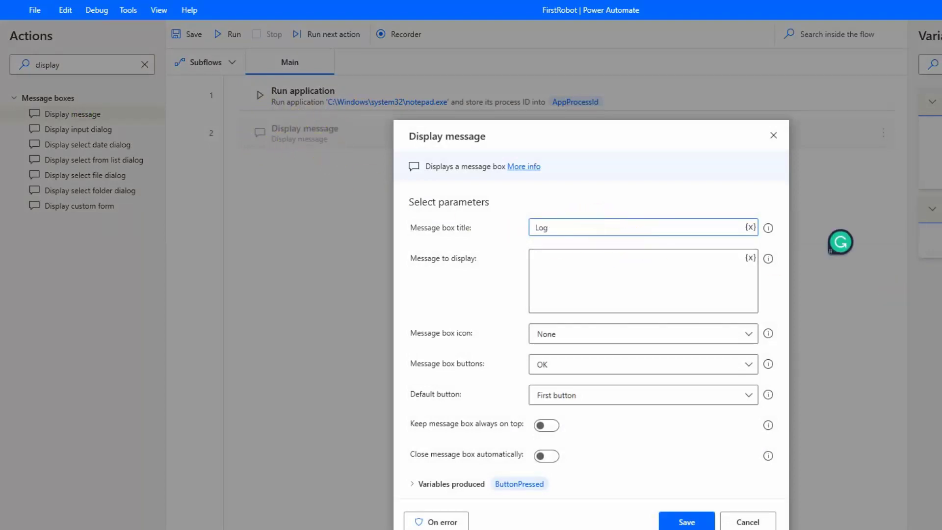
click(595, 271)
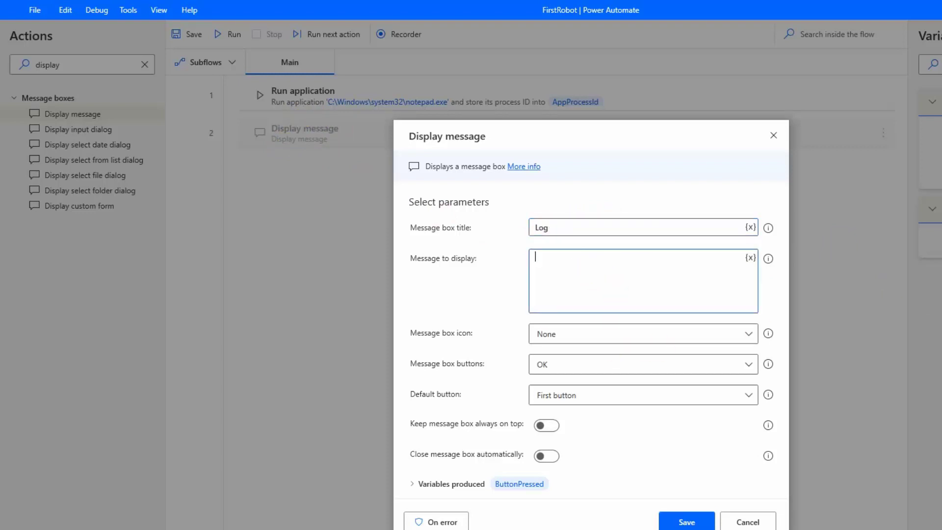
text(Your r)
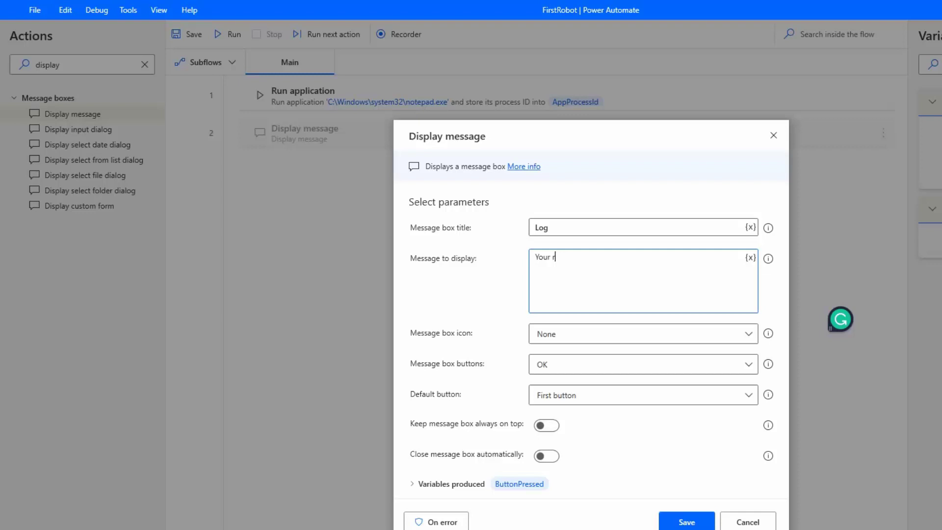
text(obot ran succesfully)
click(672, 516)
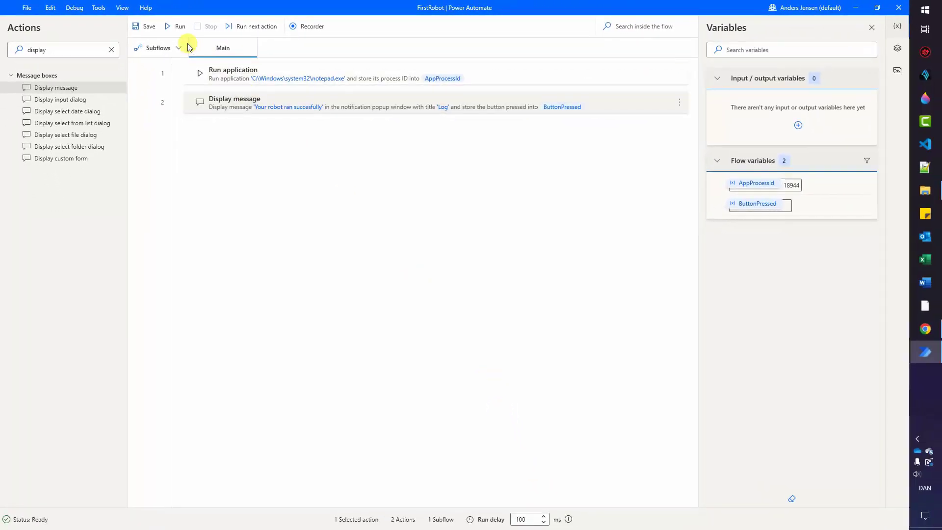
Run the flow, move the Log box aside, and press OK so it completes.
click(178, 27)
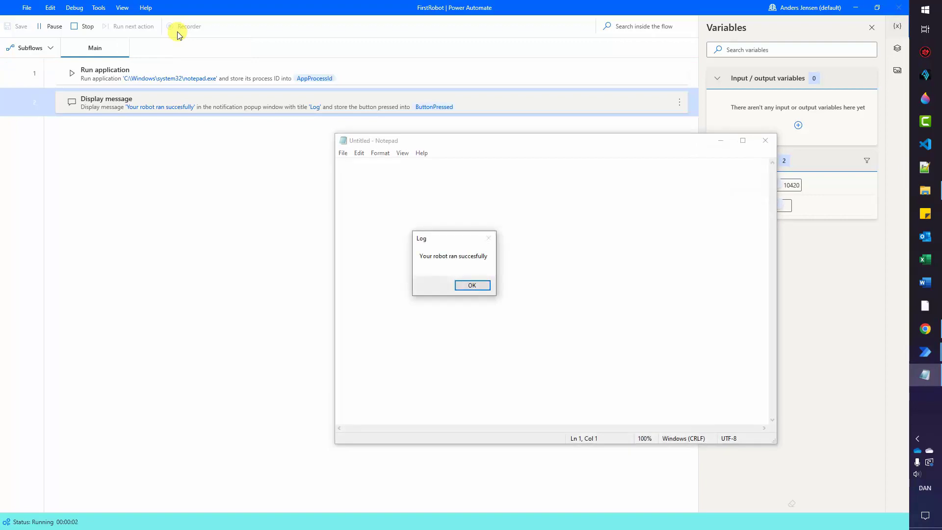
drag(444, 239, 466, 236)
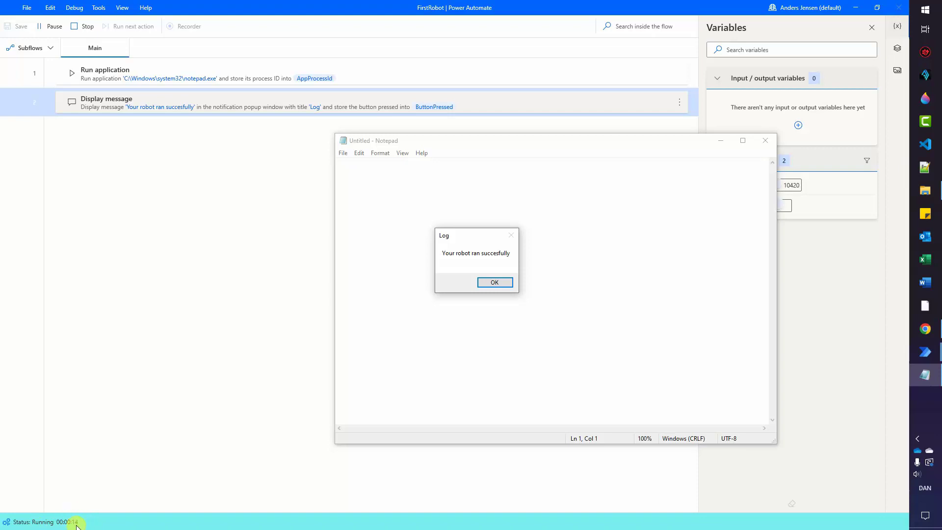
click(504, 282)
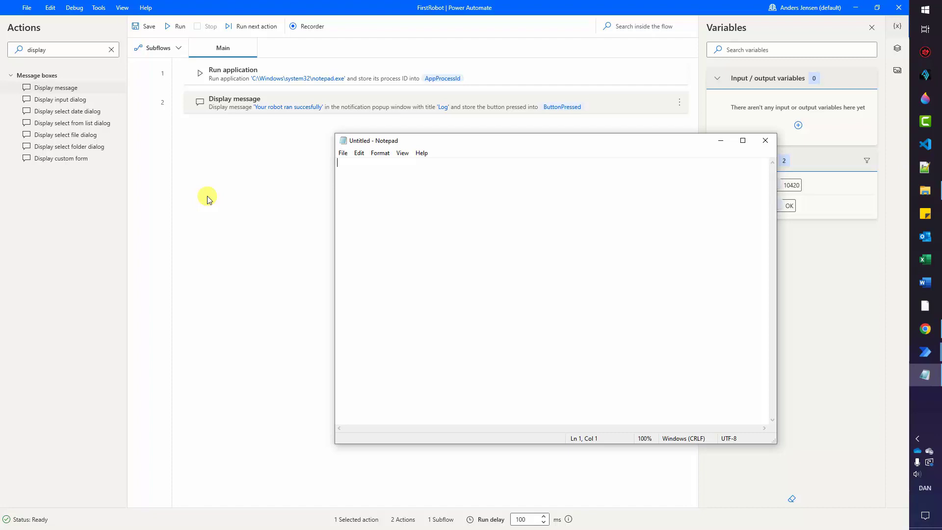
Search 'populate te' and add Populate text field in window as step 3.
click(111, 50)
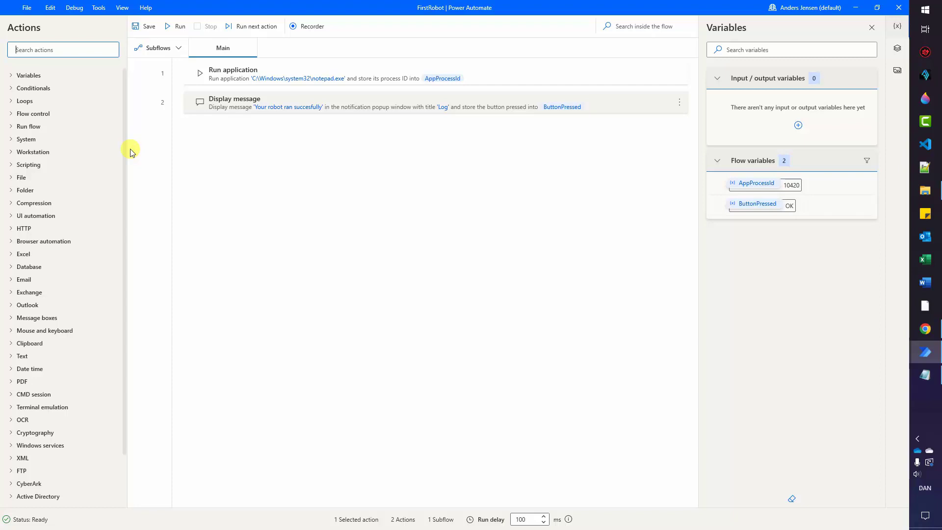
text(populate text)
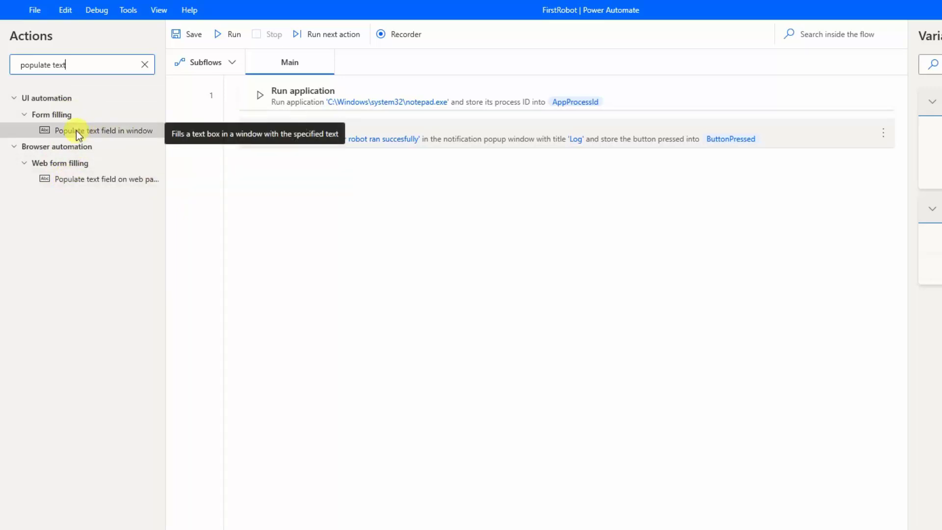
drag(76, 131, 342, 169)
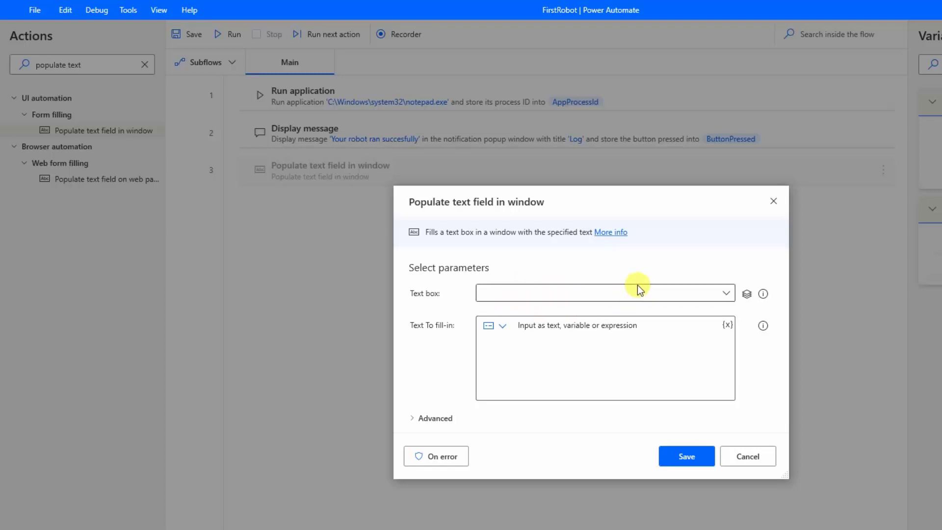
Capture Notepad's document area as the text box and fill it with 'Hello world!'.
click(724, 294)
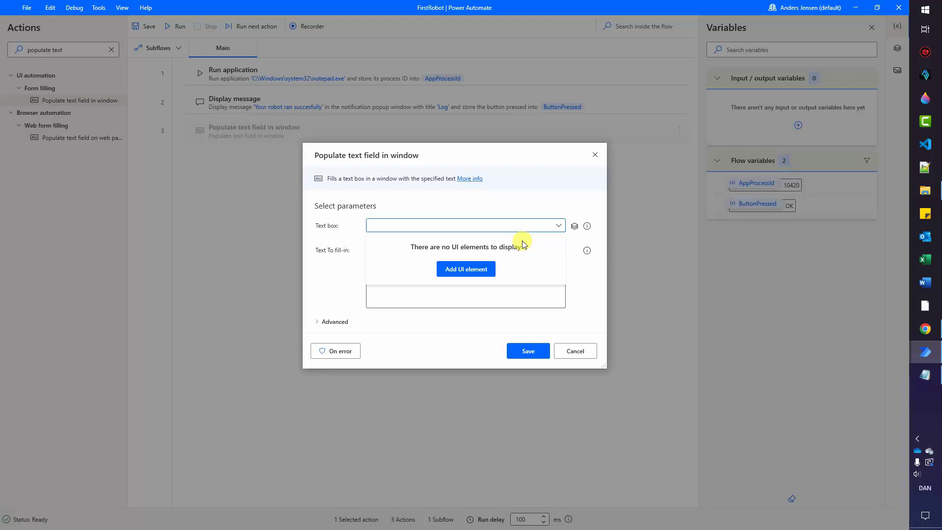
click(484, 269)
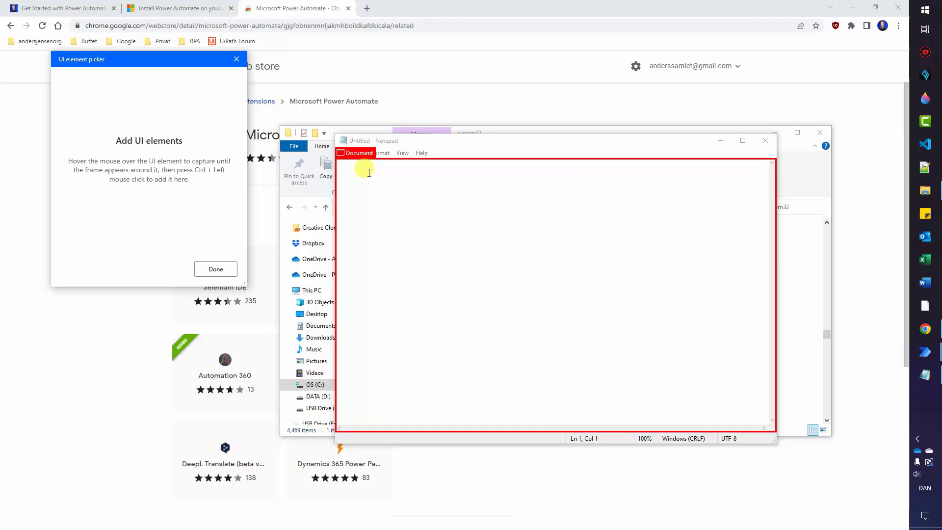
ctrl+click(368, 172)
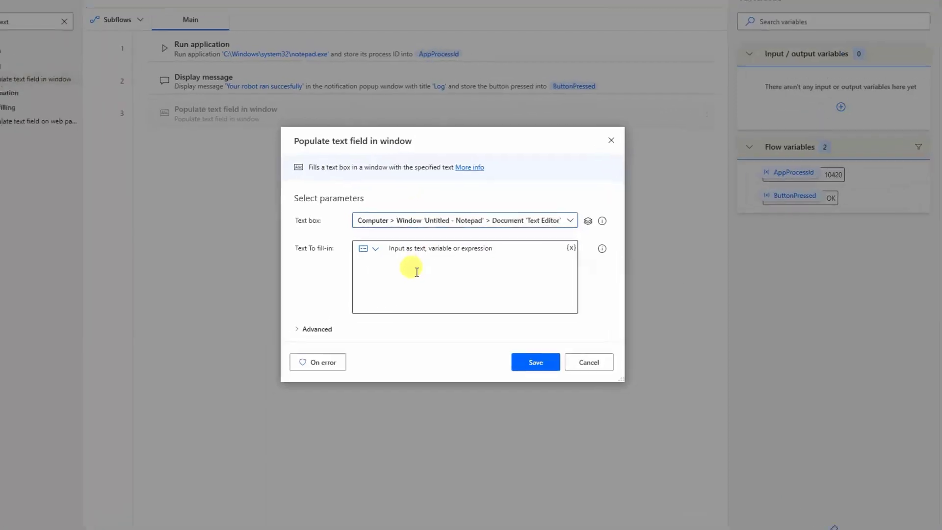
click(416, 272)
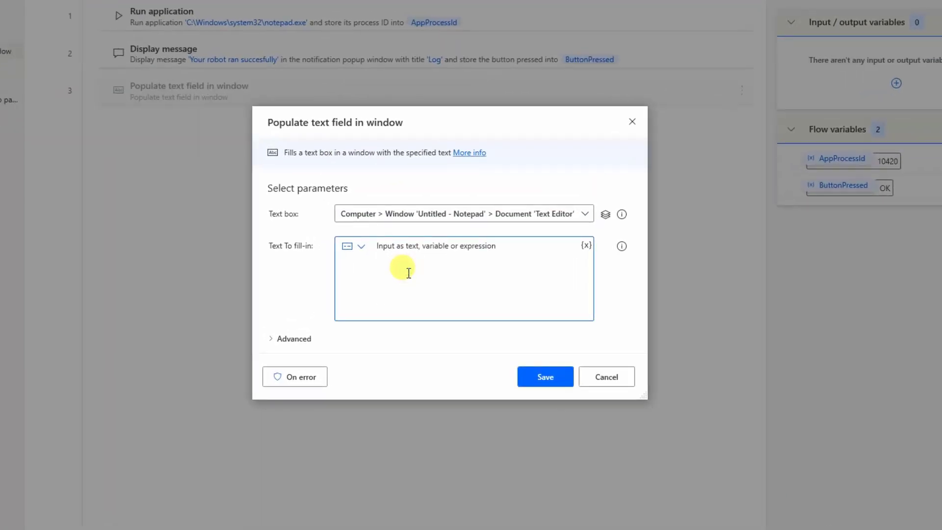
text(Hello world!)
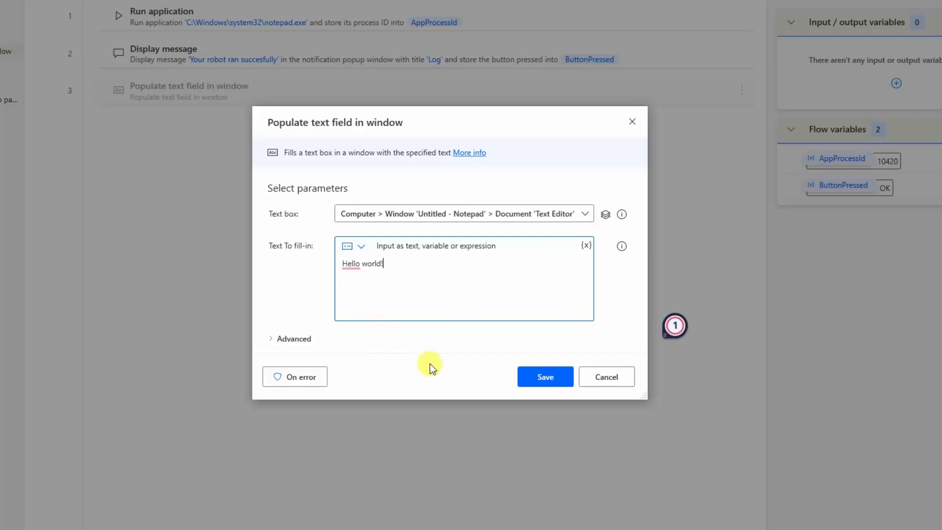
click(533, 378)
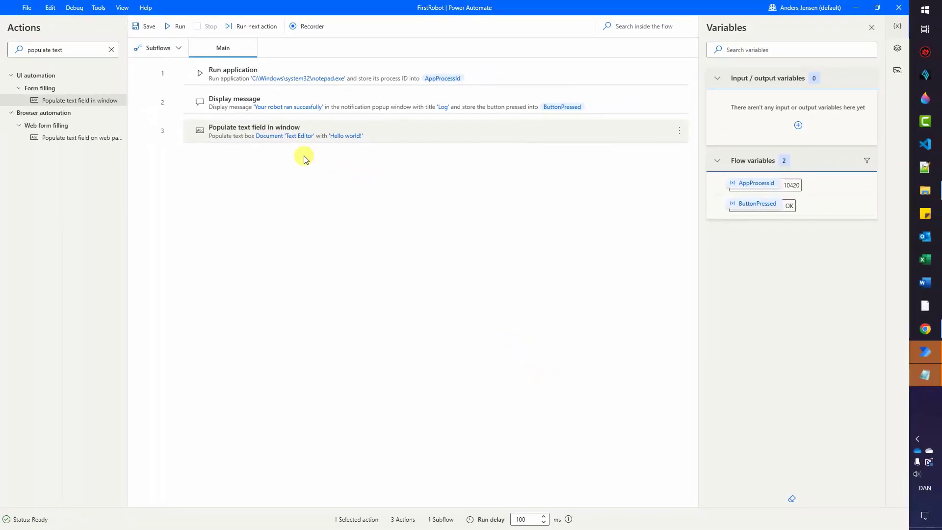
Run FirstRobot and acknowledge the Log popup once Notepad shows 'Hello world!'.
click(176, 26)
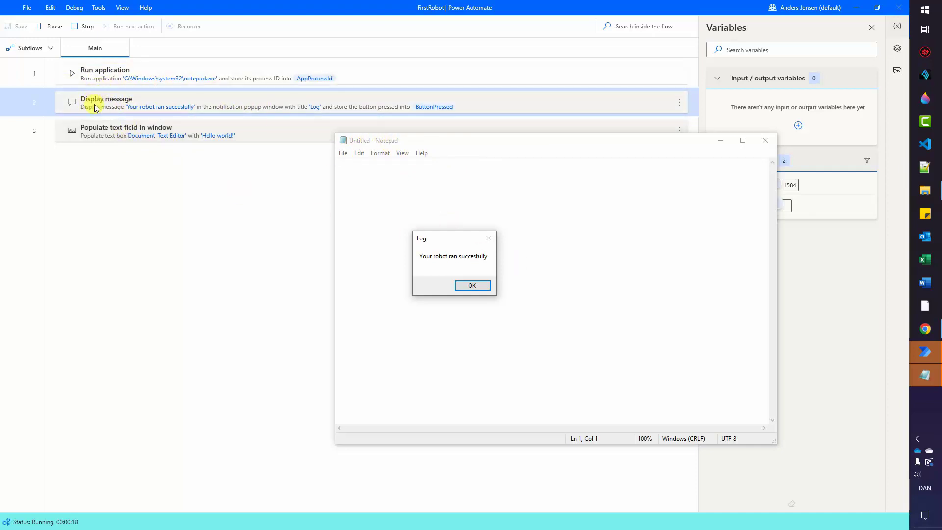
click(471, 285)
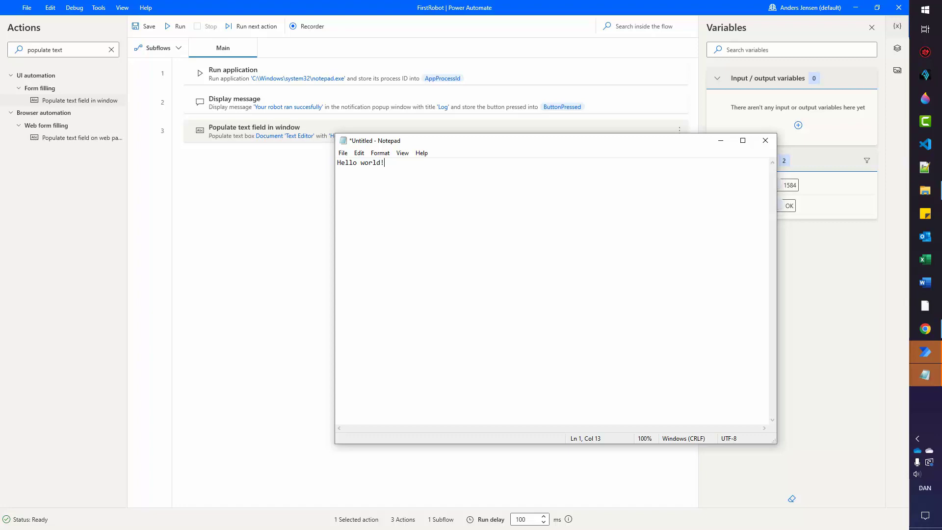
Move Display message below Populate text field in window, then clear the action search.
click(261, 193)
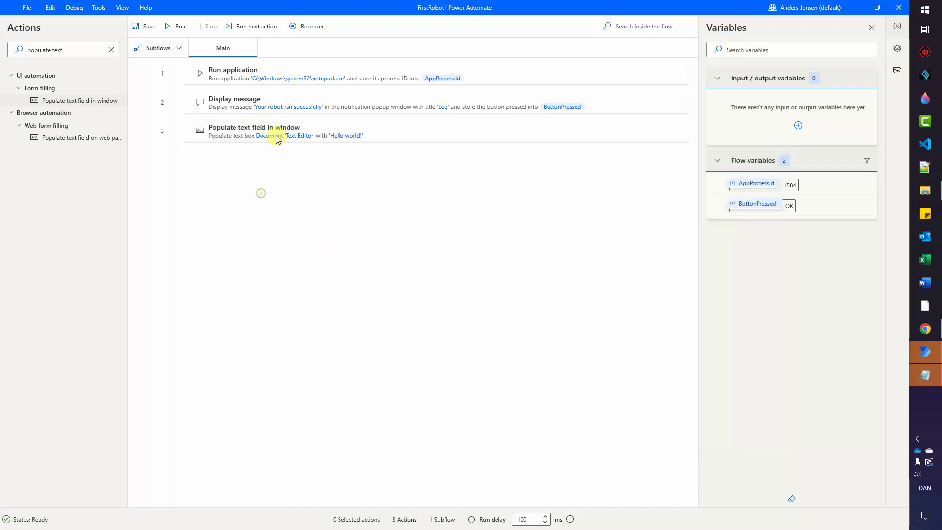
click(228, 108)
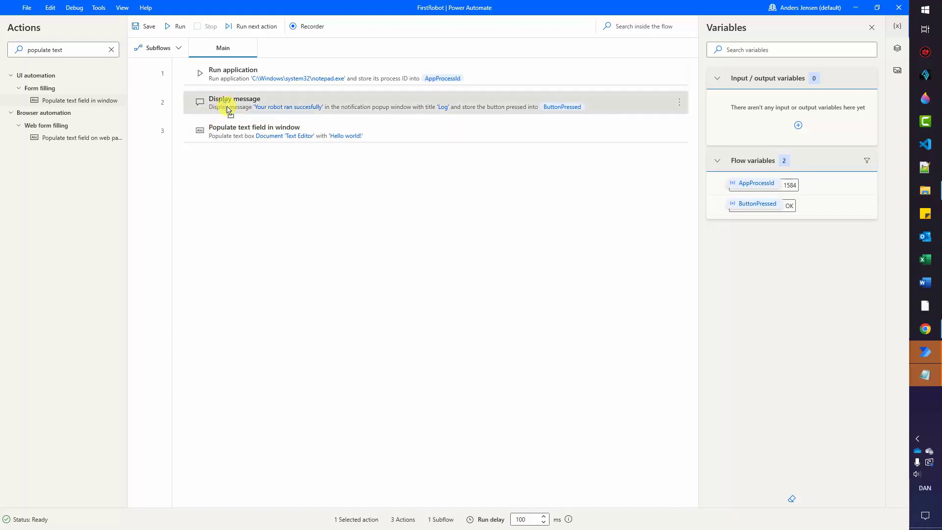
drag(229, 109, 246, 147)
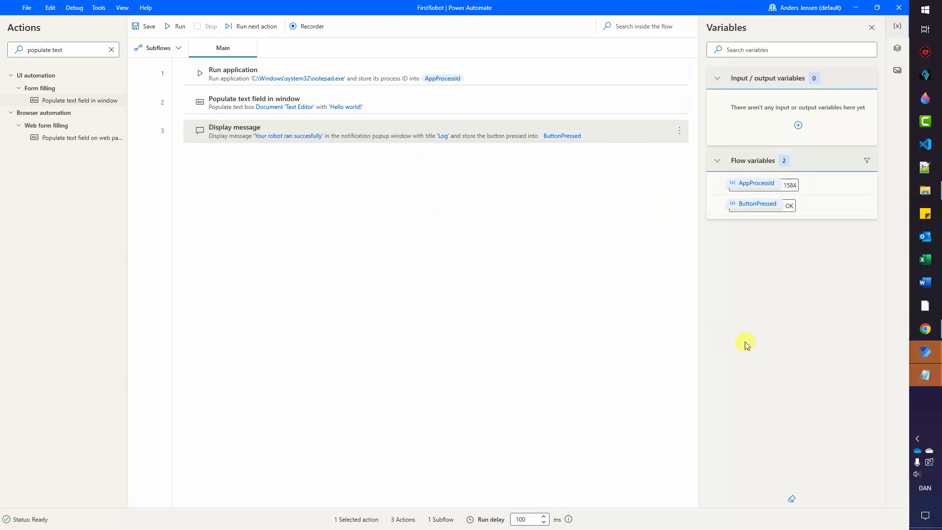
mouse_move(924, 371)
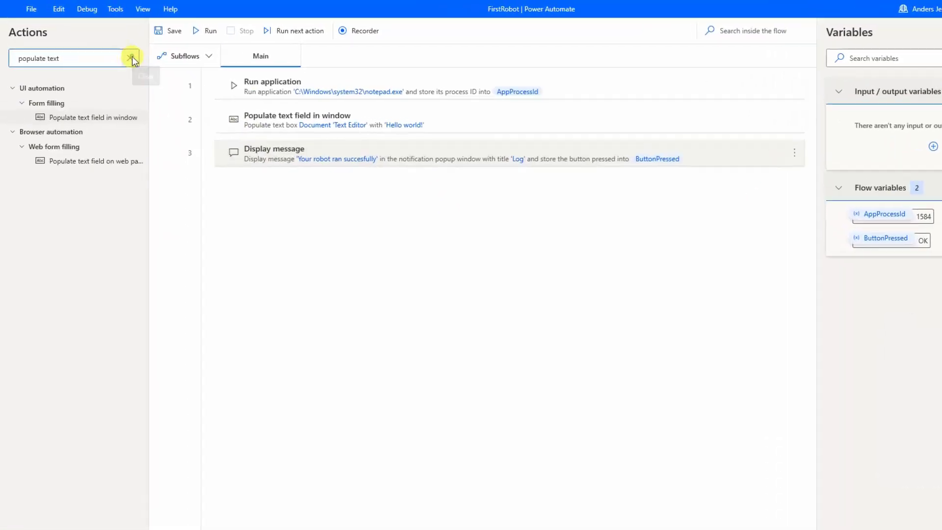
click(131, 58)
Add a Close window action as step 4, targeting Window 'Untitled - Notepad'.
text(clos)
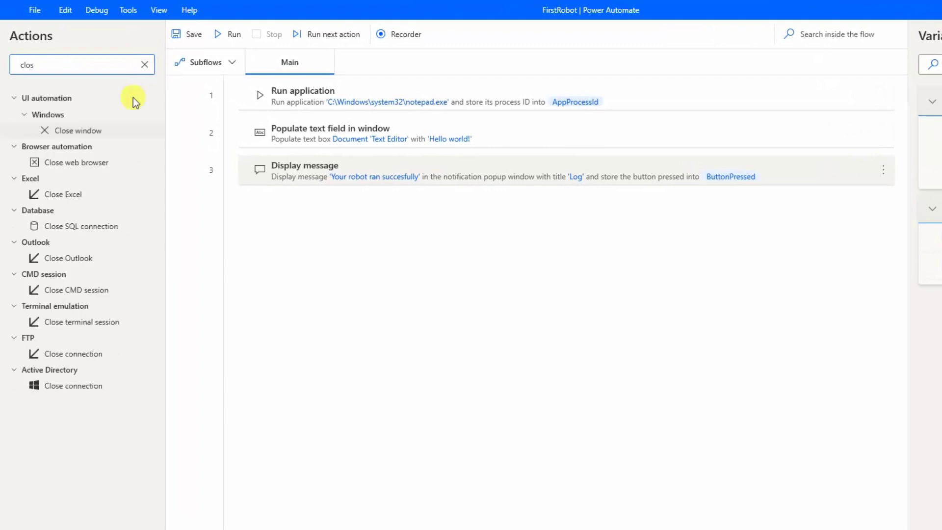
drag(78, 130, 289, 186)
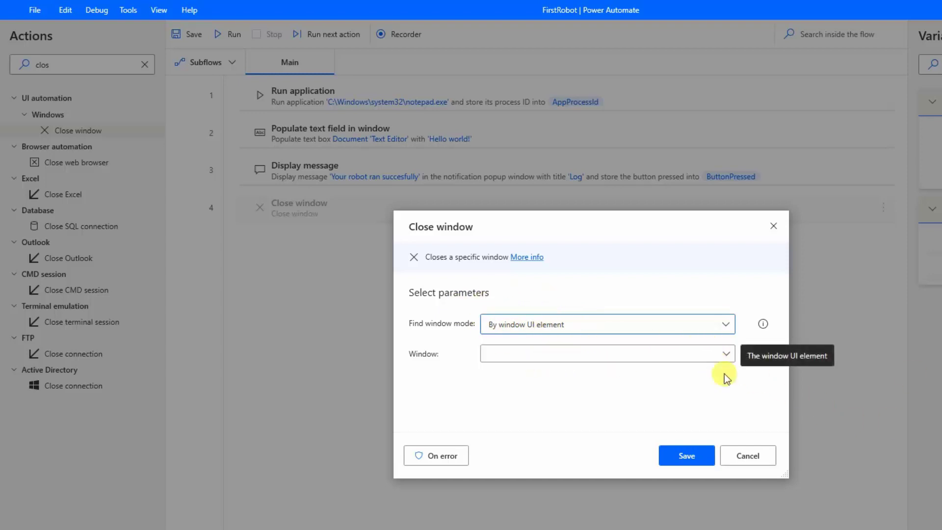
click(726, 353)
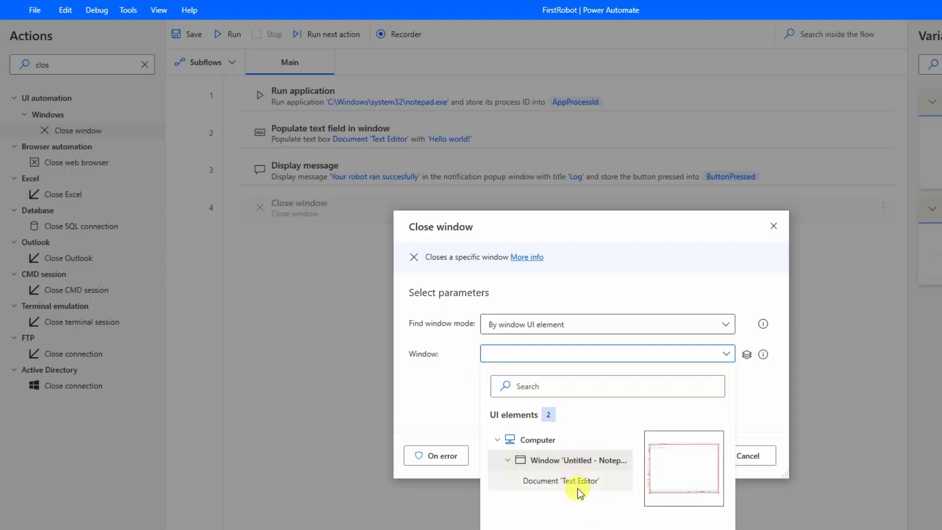
click(569, 460)
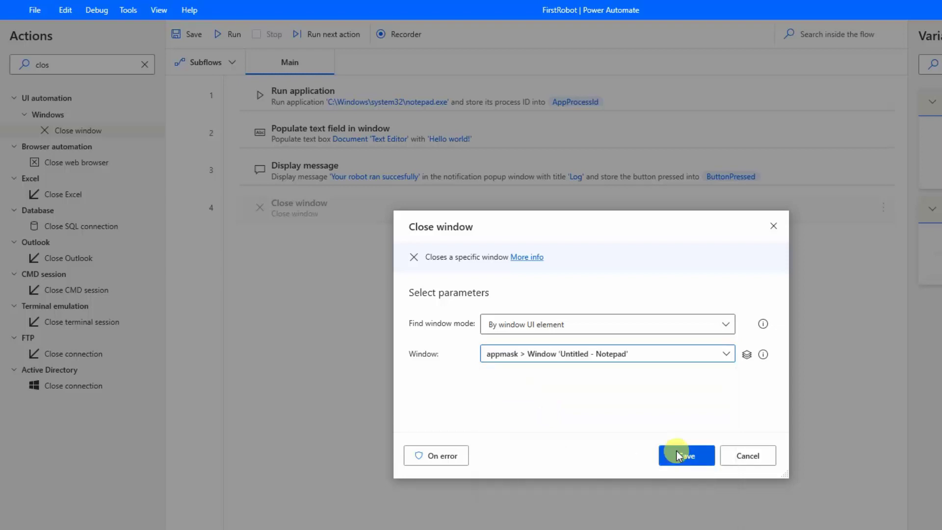
click(685, 456)
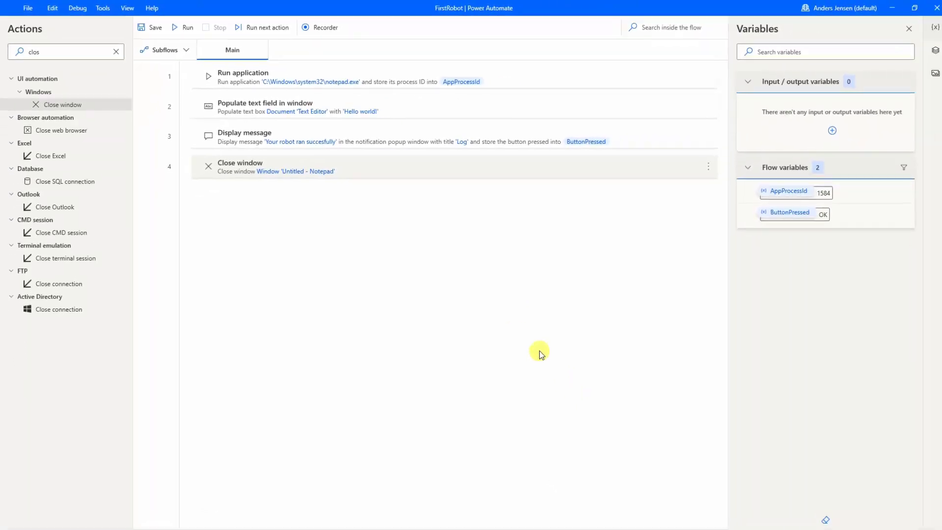
Run the four-step flow, acknowledge the Log message, and close Notepad with Don't Save.
click(179, 26)
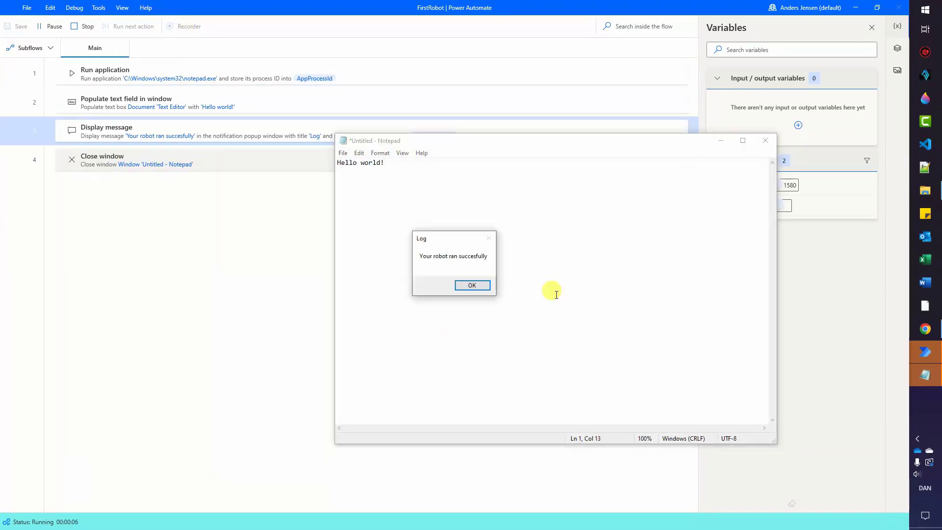
click(477, 285)
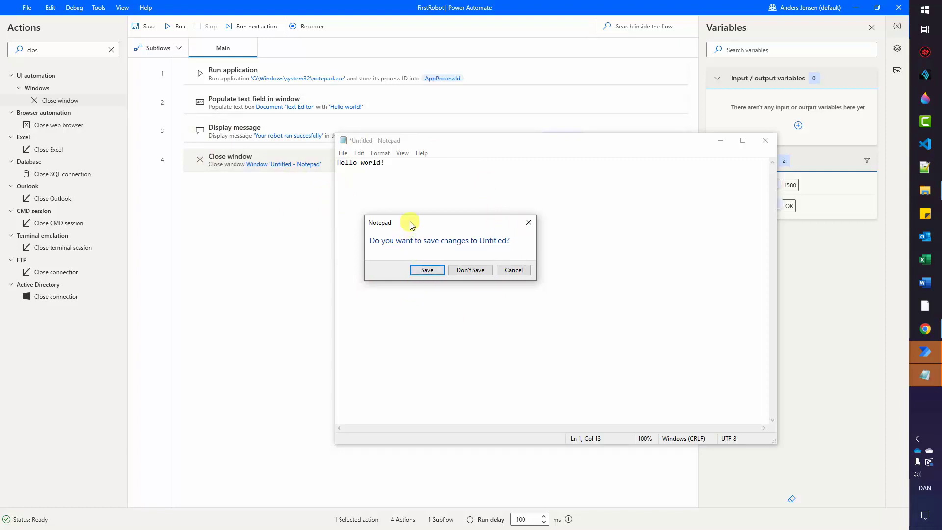
drag(414, 221, 436, 212)
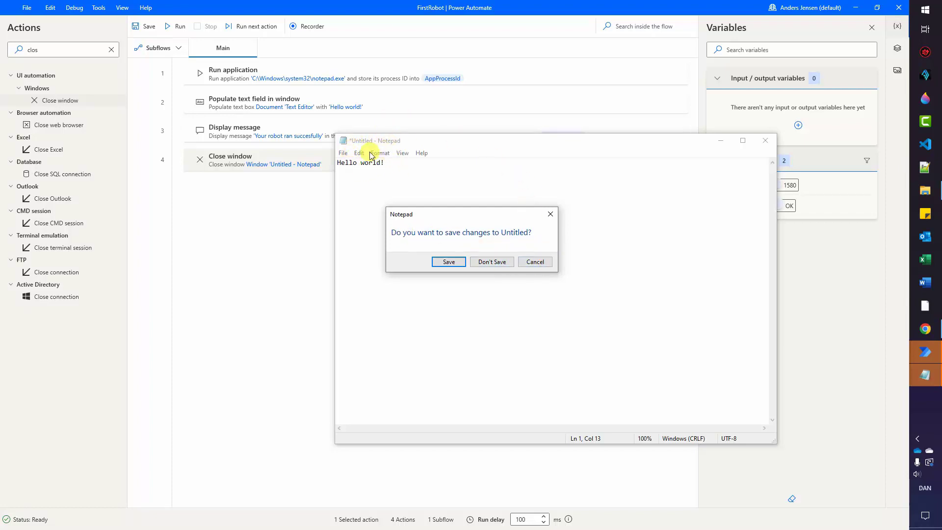
drag(467, 214, 489, 216)
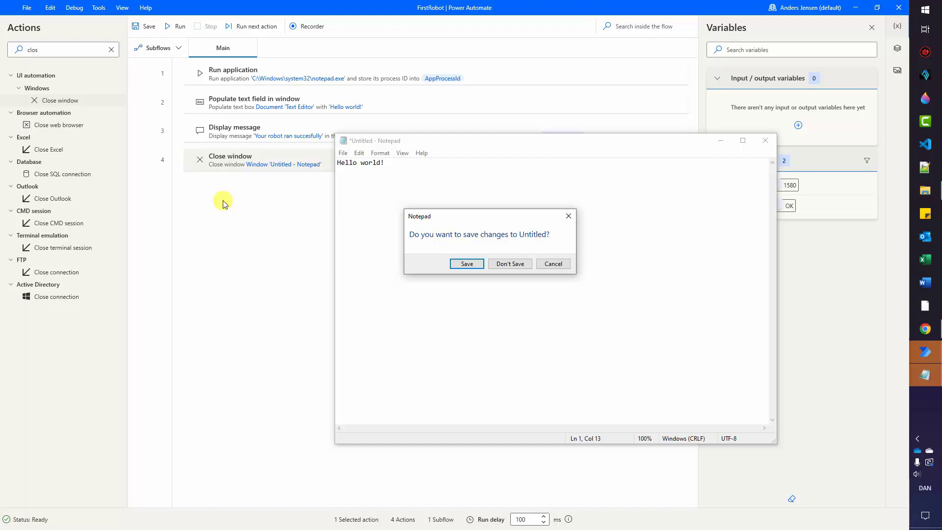
click(529, 263)
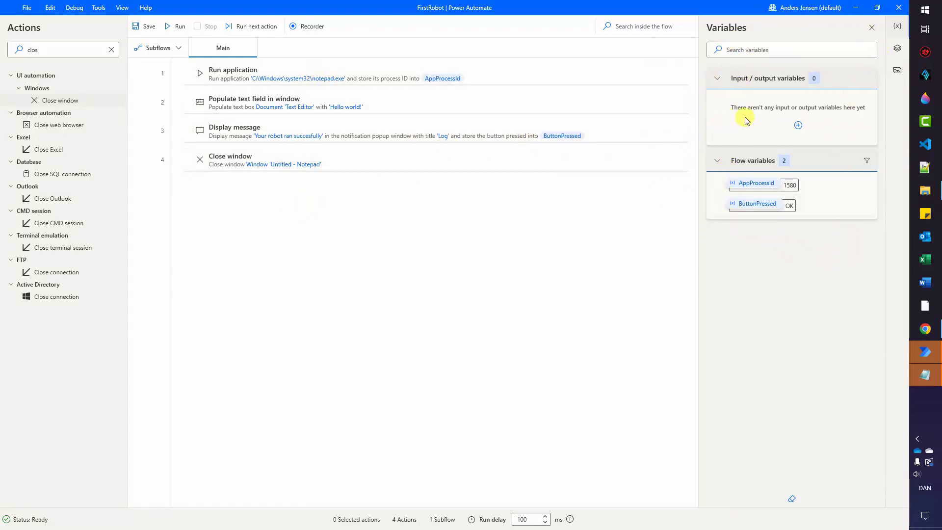
Show the flow's UI elements and preview the Document 'Text Editor' screenshot.
click(897, 49)
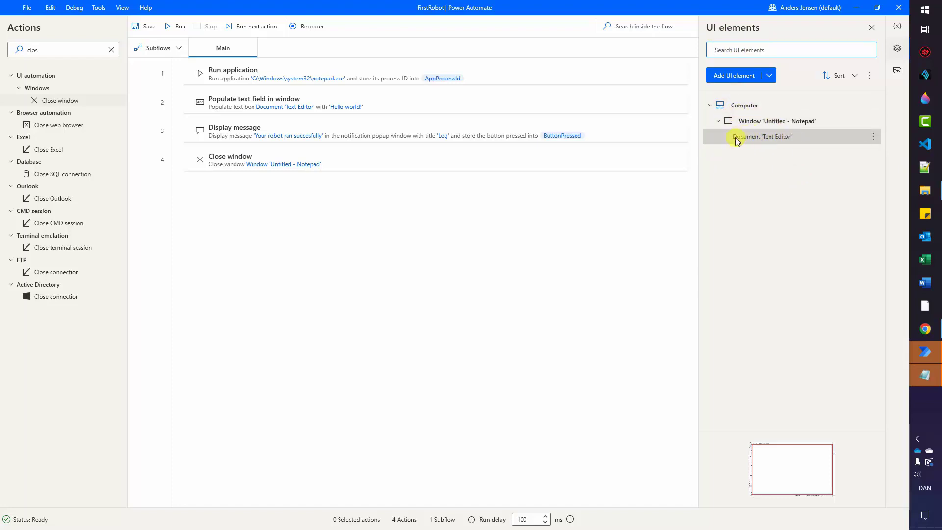
click(789, 467)
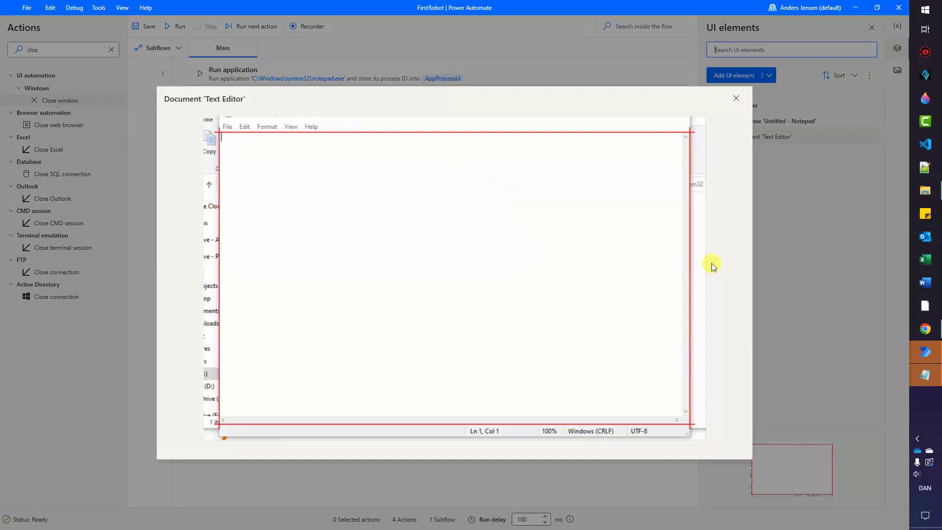
click(736, 98)
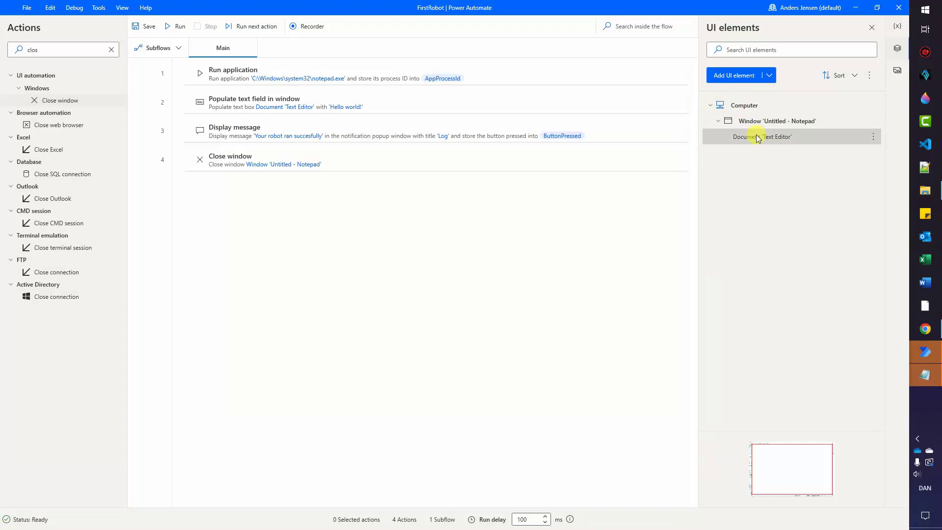
Rename the text editor element to 'Notepad input field' and bring Notepad's save prompt forward.
right_click(758, 139)
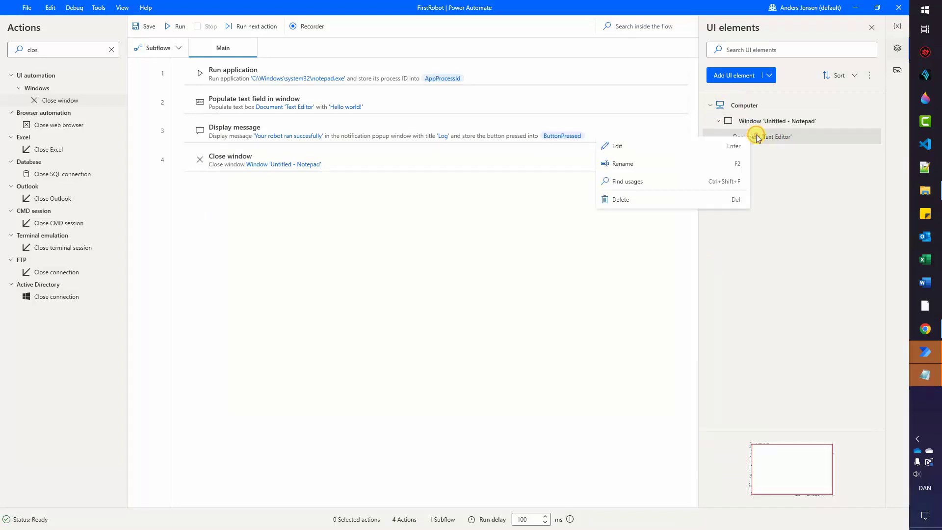
click(728, 161)
mouse_move(938, 373)
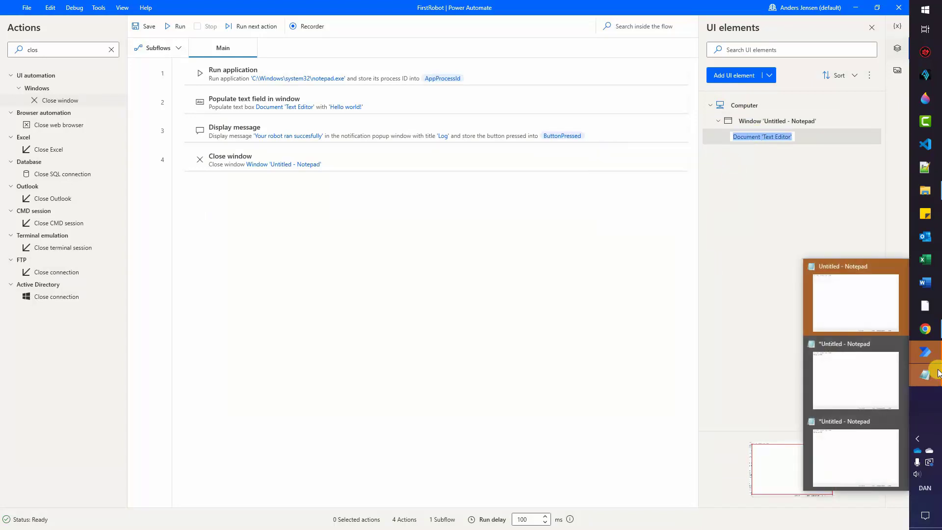
text(Notepad in)
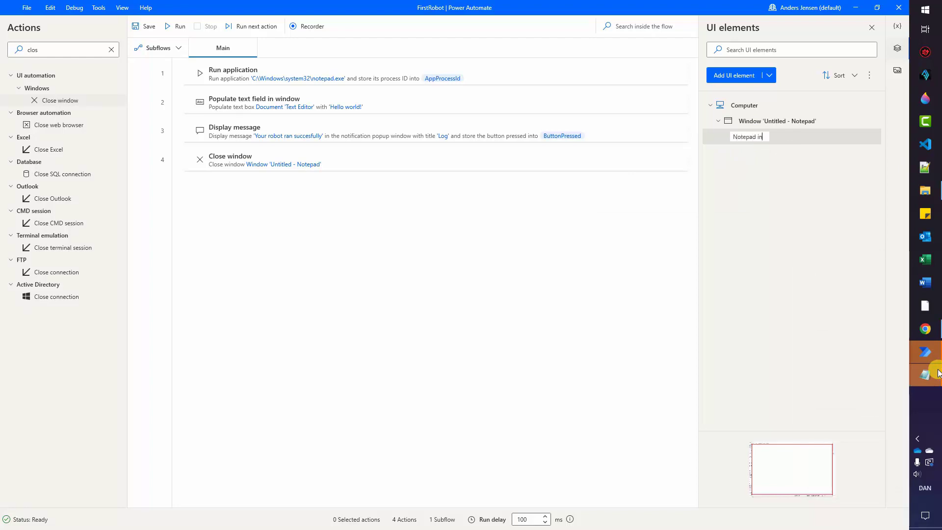
text(put field)
key(Return)
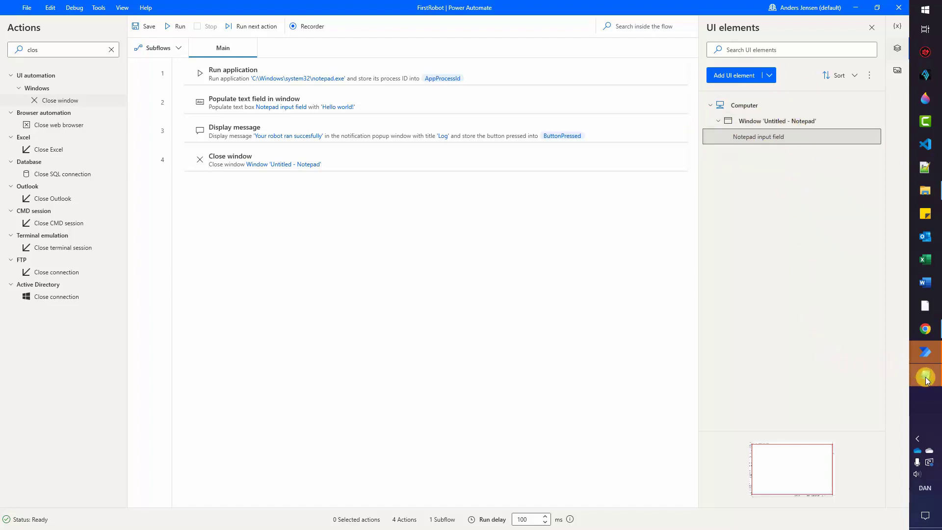
click(890, 426)
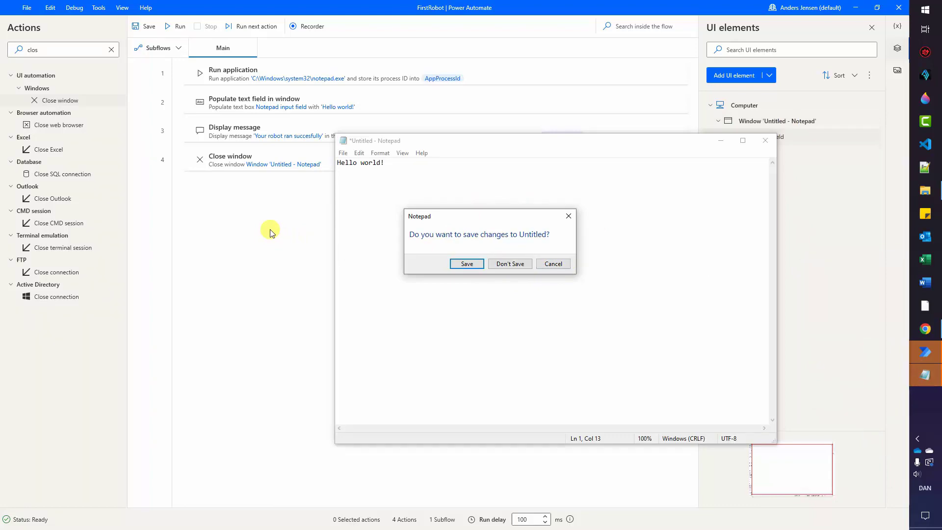
Add step 5, 'Click UI element in window', targeting the captured Button 'Cancel' on Notepad's save prompt.
click(111, 50)
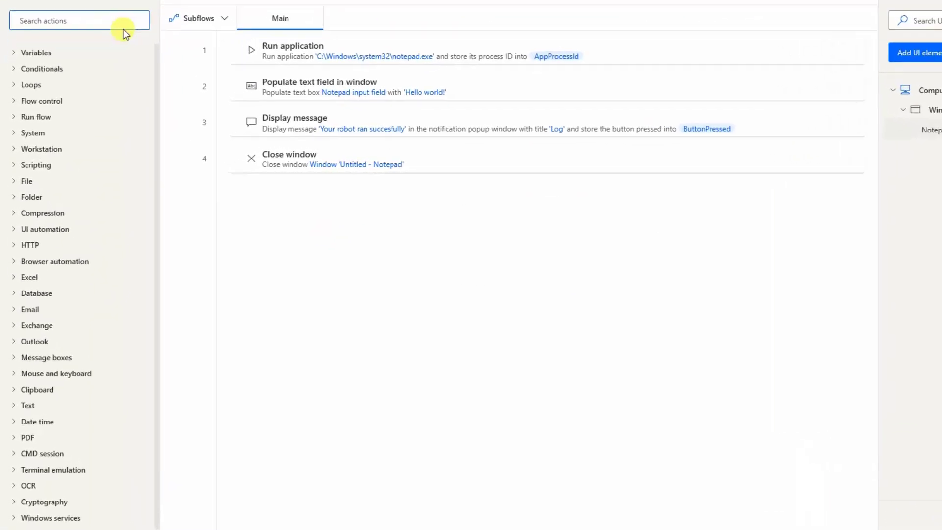
text(click)
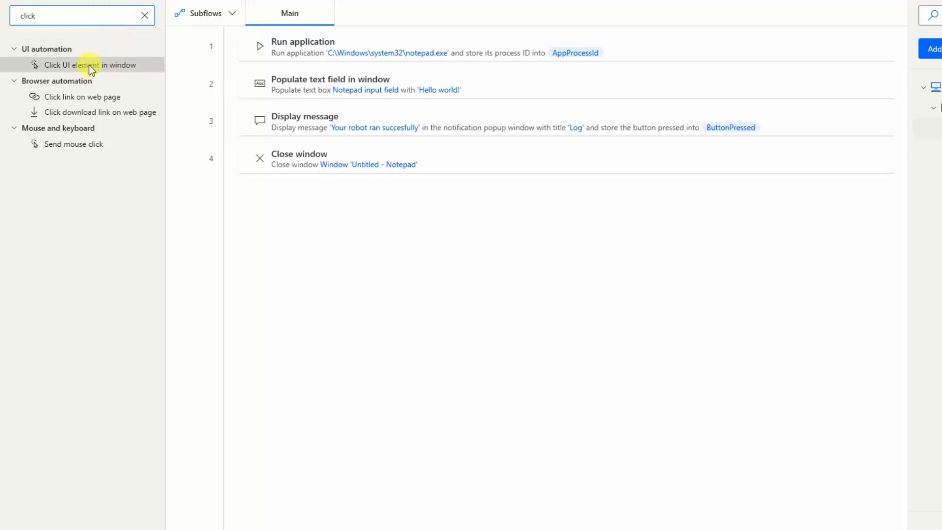
drag(81, 67, 372, 185)
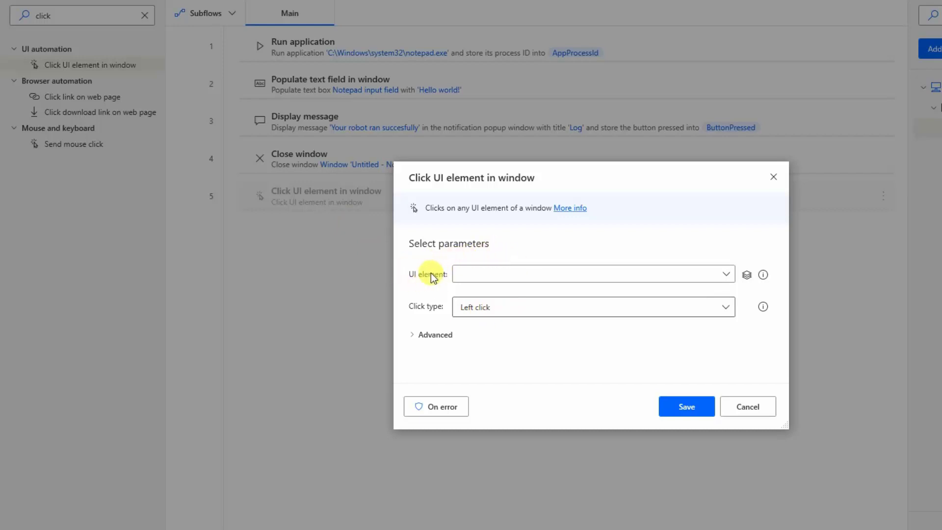
click(729, 275)
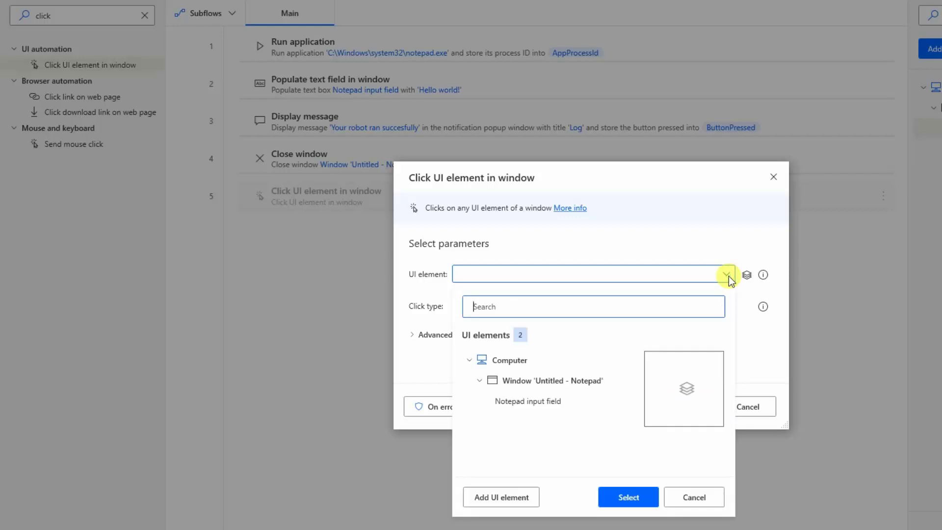
click(508, 500)
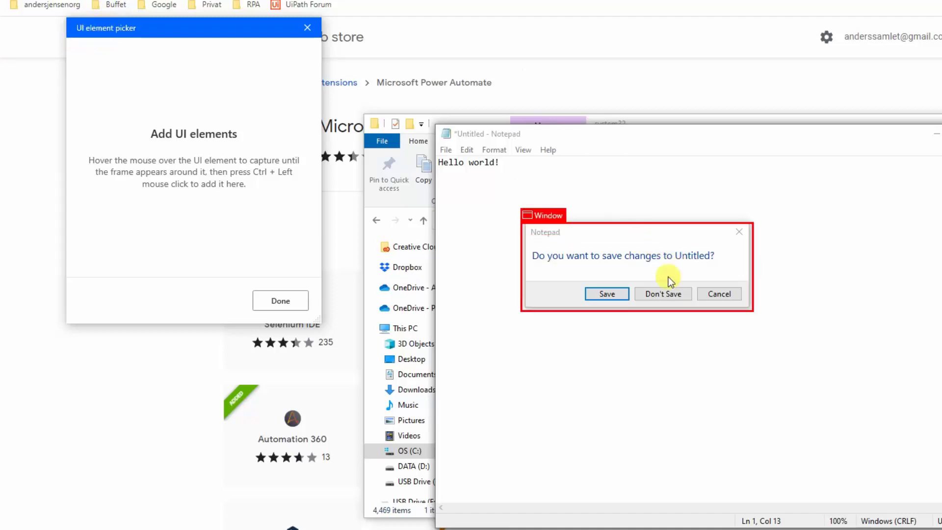
ctrl+click(725, 292)
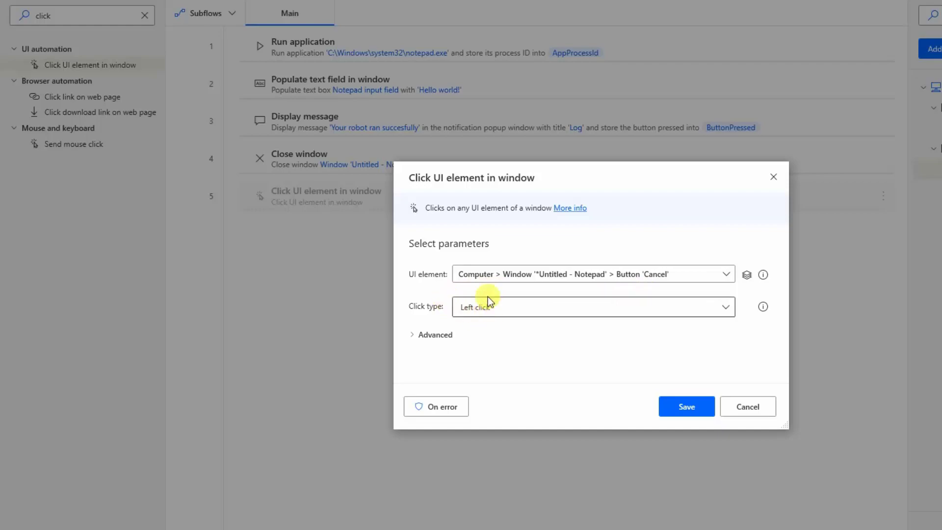
click(686, 407)
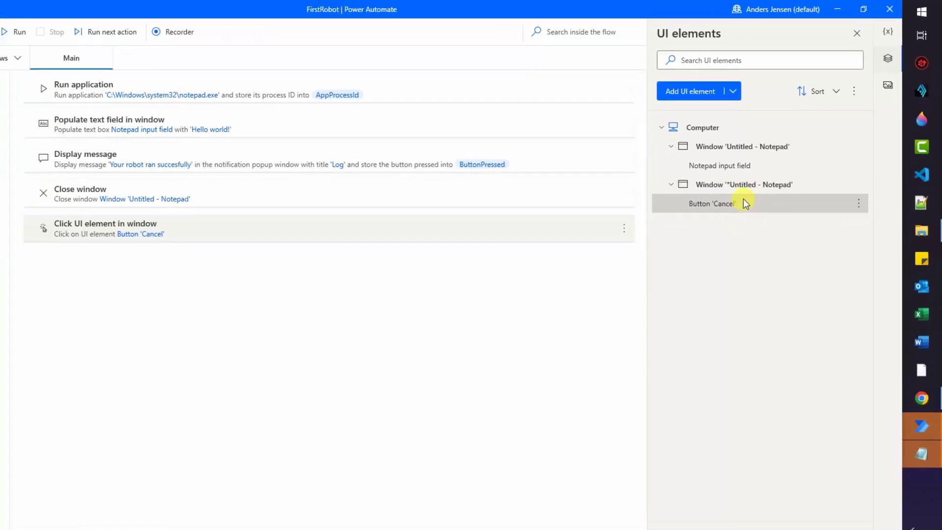
Close the leftover Notepad windows without saving them.
mouse_move(920, 491)
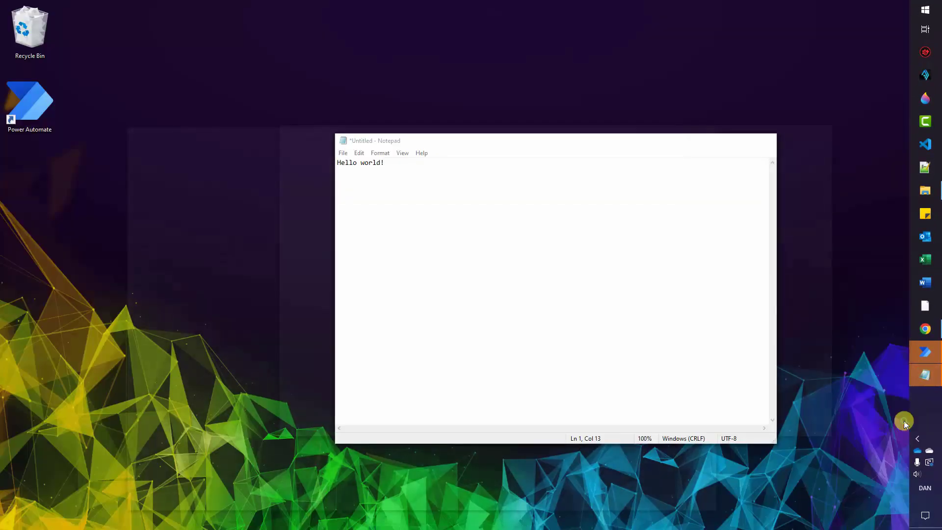
click(902, 421)
click(510, 264)
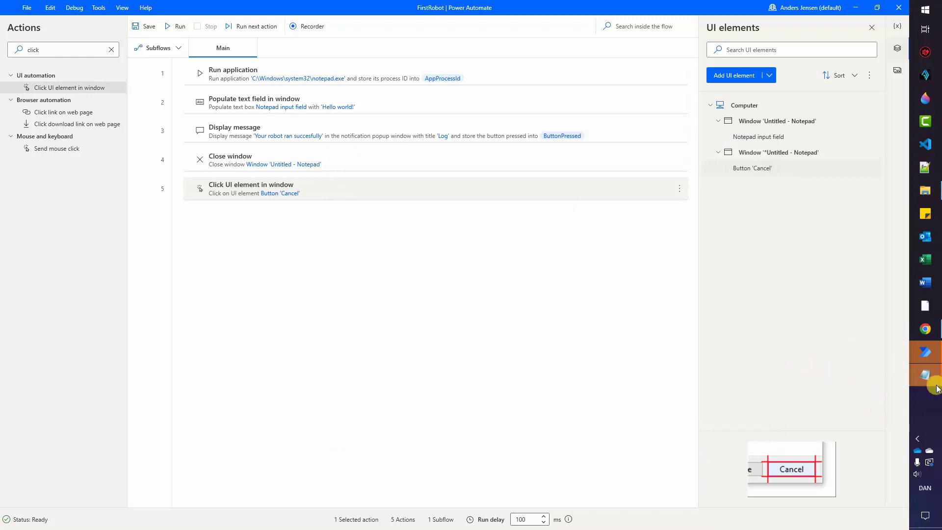
mouse_move(925, 375)
click(901, 385)
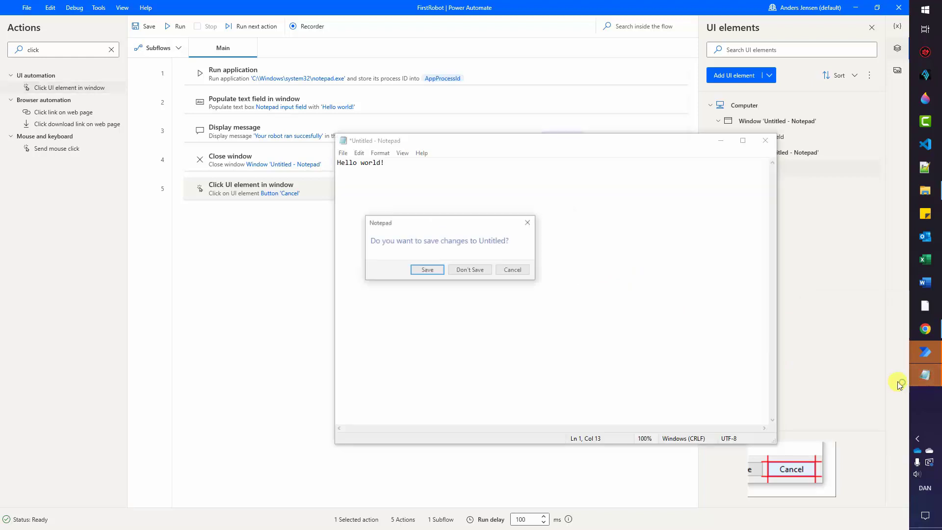
click(467, 270)
click(765, 140)
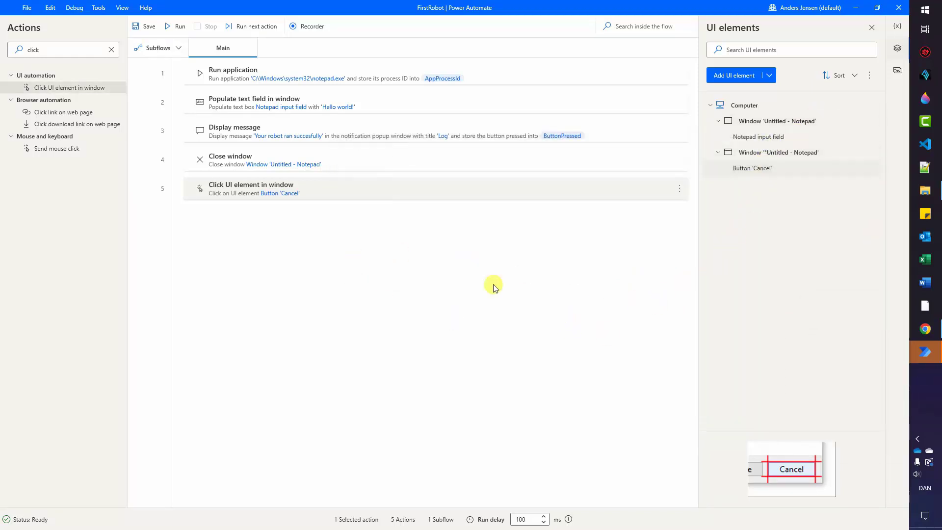
Test-run the five-step flow, dismiss the Log message, then close Notepad to reopen its save prompt.
click(176, 27)
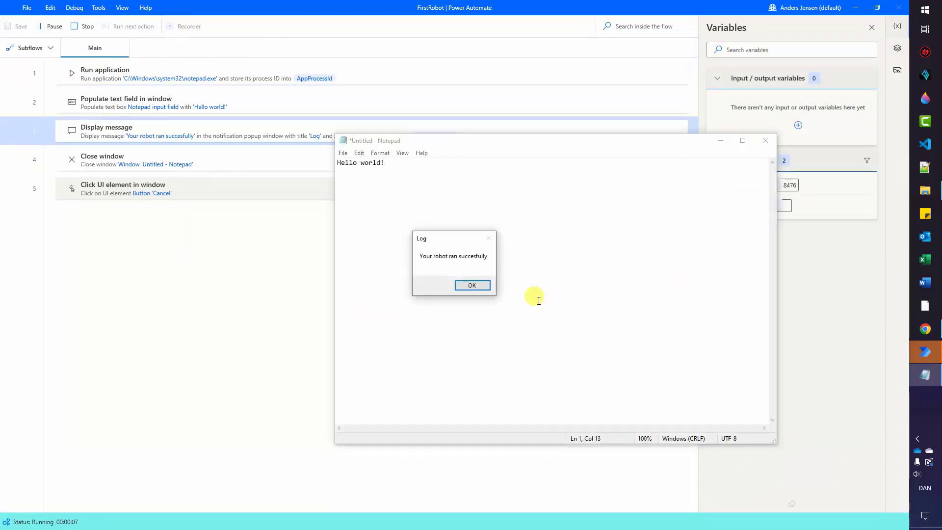
click(484, 286)
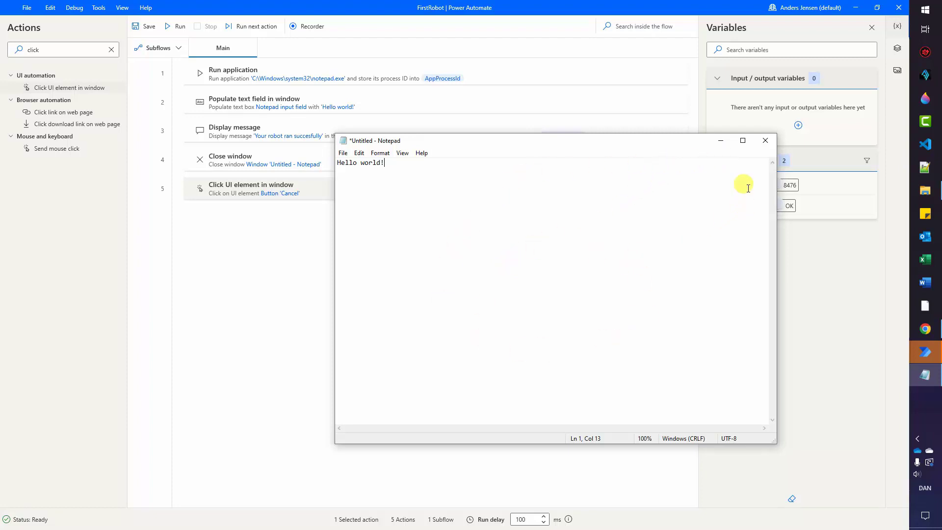
click(765, 140)
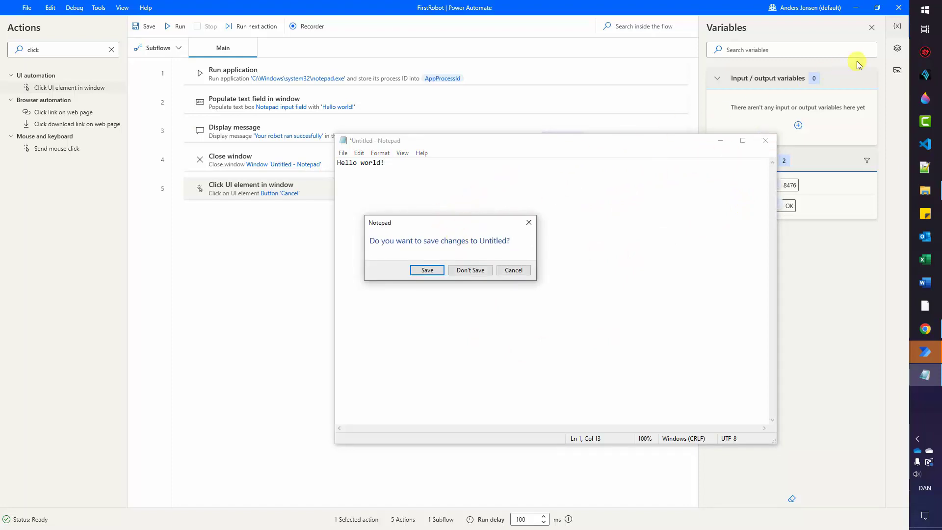
Capture Notepad's Button 'Don't Save' as a new UI element.
click(897, 49)
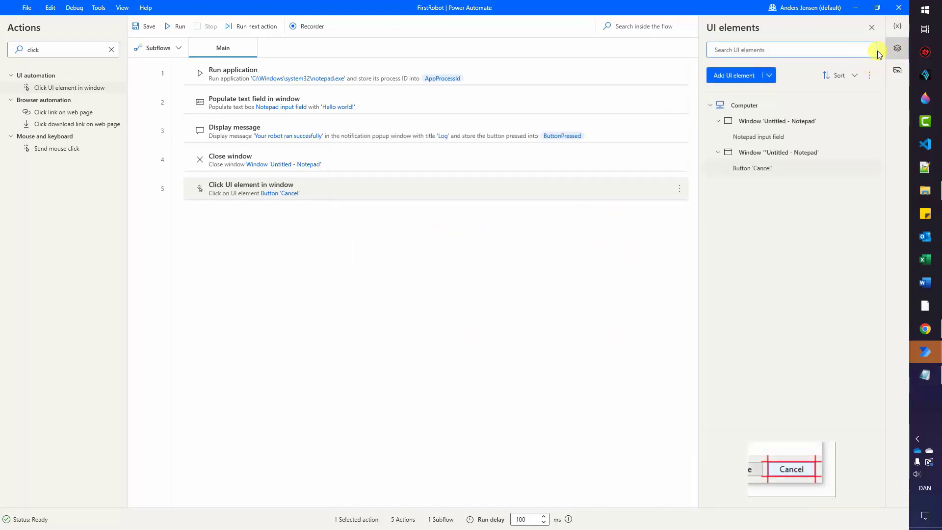
click(750, 168)
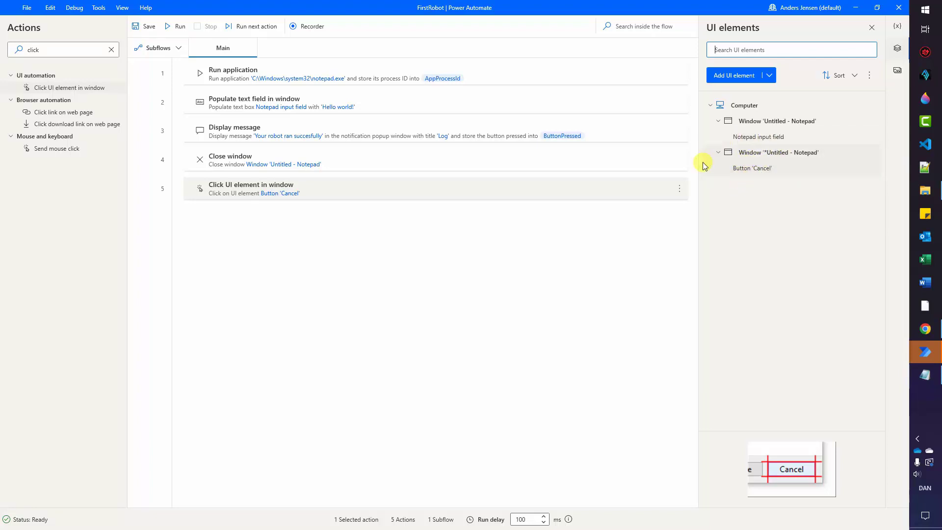
click(727, 78)
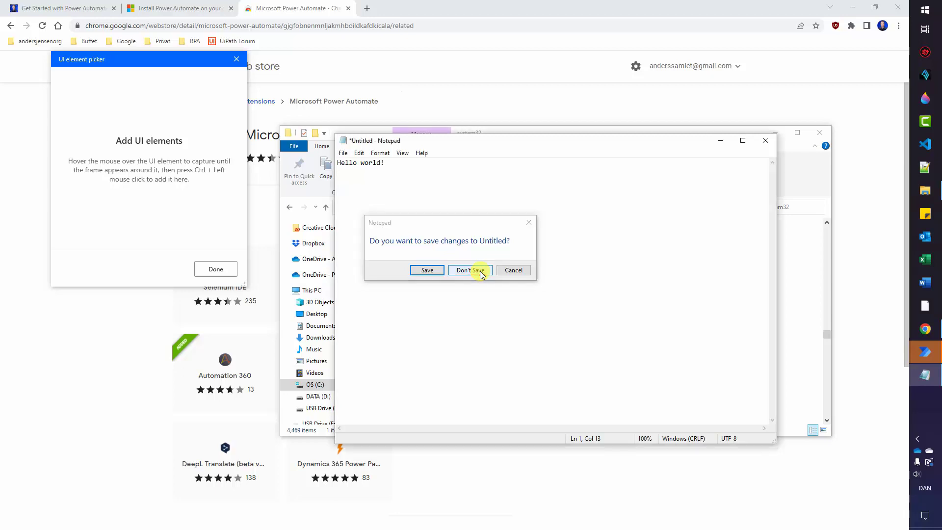
ctrl+click(480, 272)
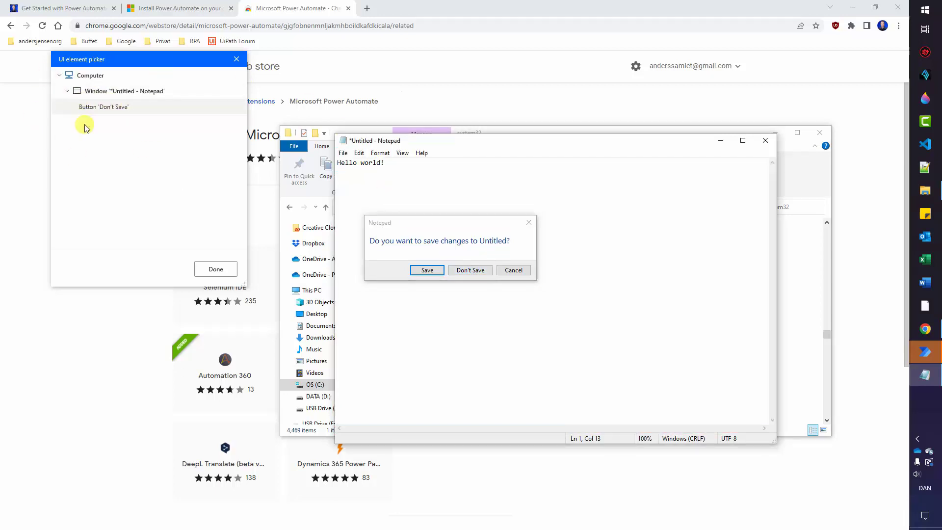
click(230, 269)
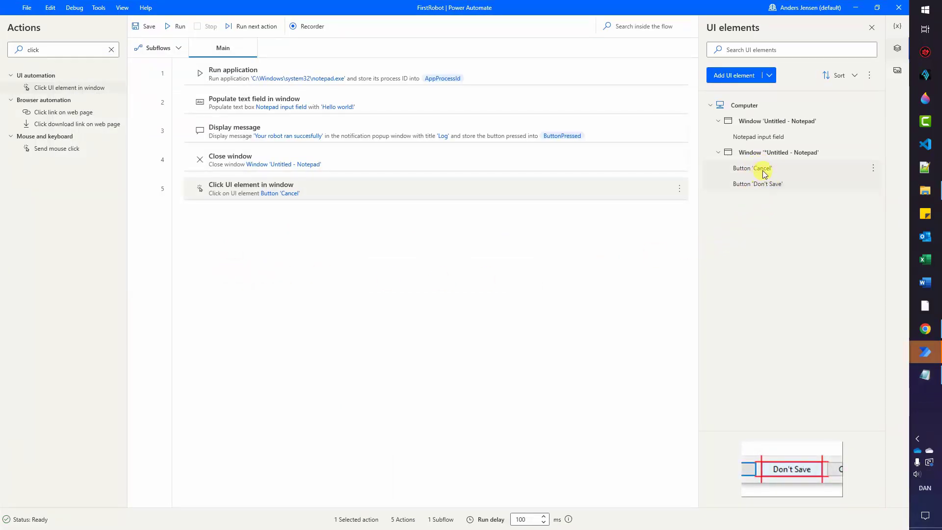
Retarget step 5 to click Button 'Don't Save' and save the step.
double_click(232, 191)
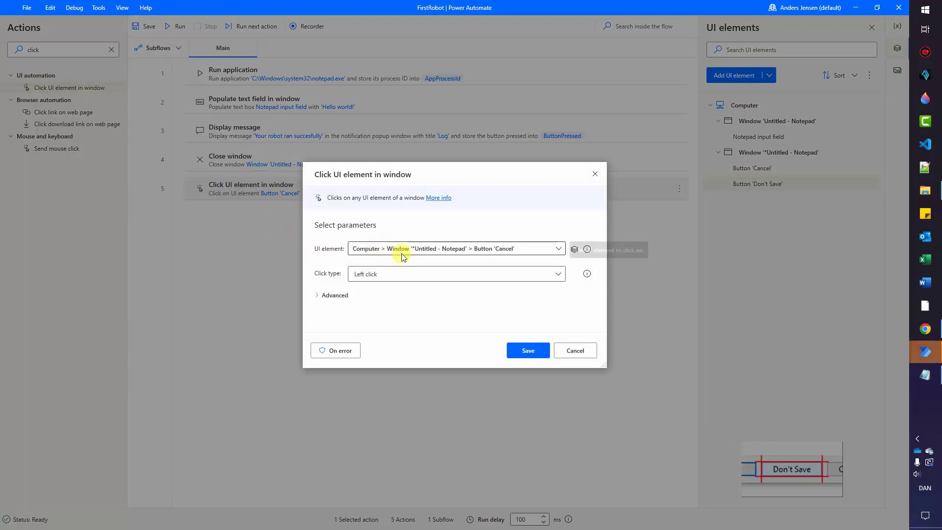
click(559, 249)
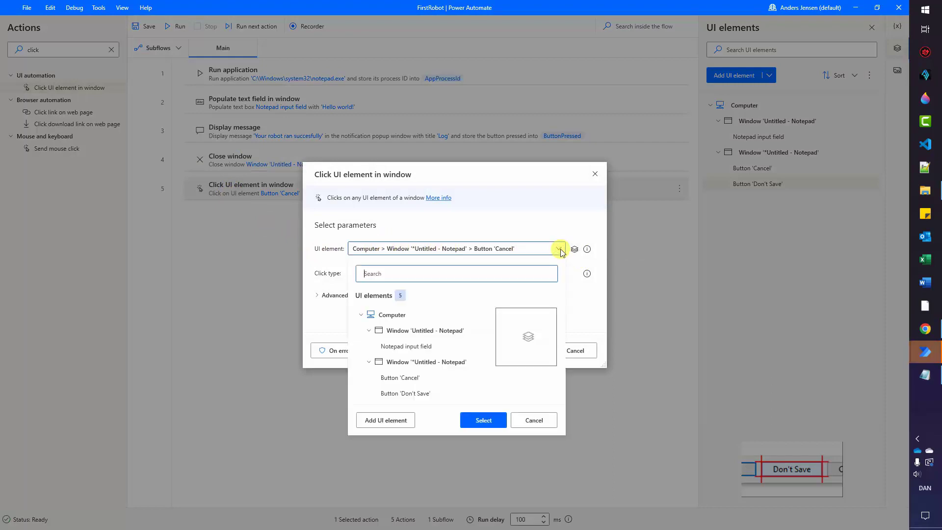
click(418, 394)
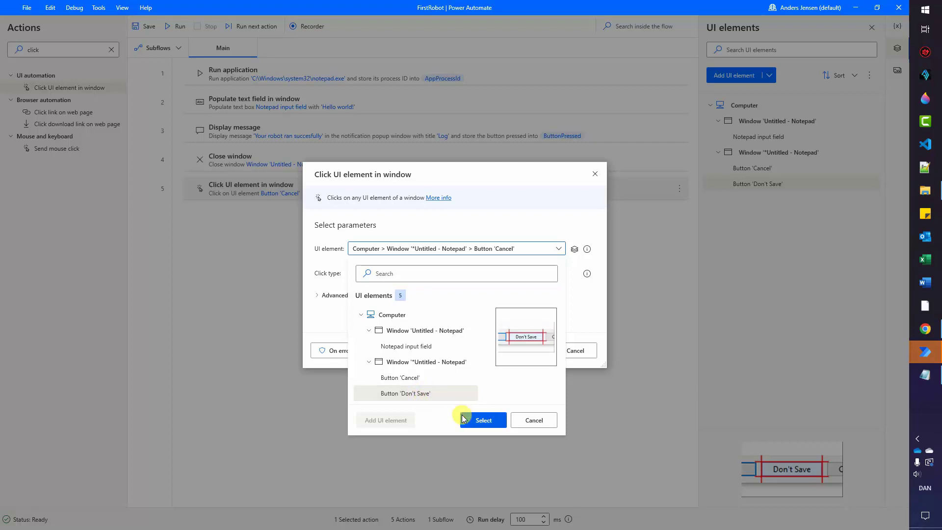
click(479, 420)
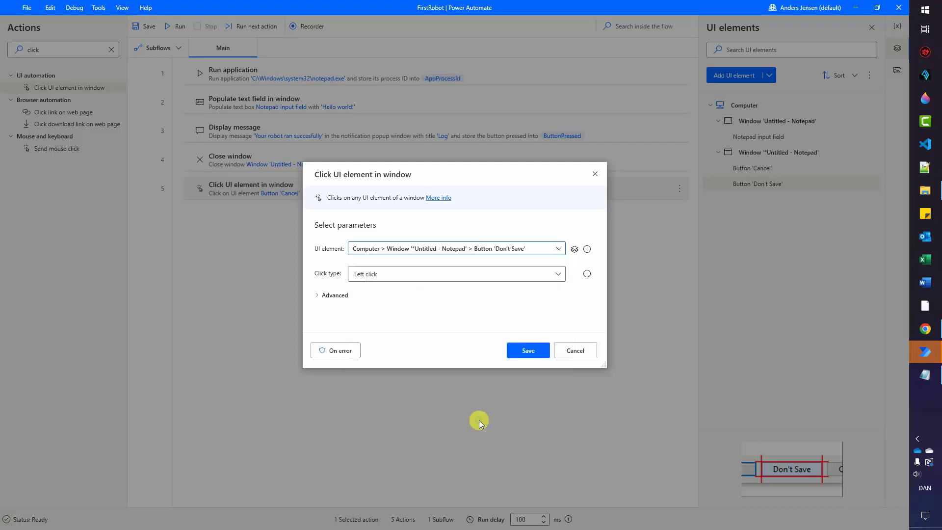
click(527, 352)
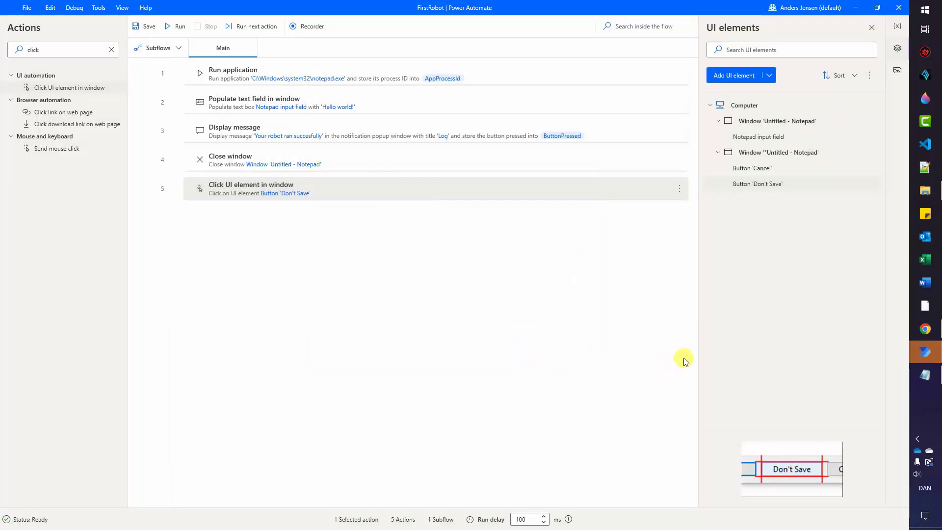
Close the waiting Notepad without saving, then run the flow and dismiss the Log message.
click(925, 375)
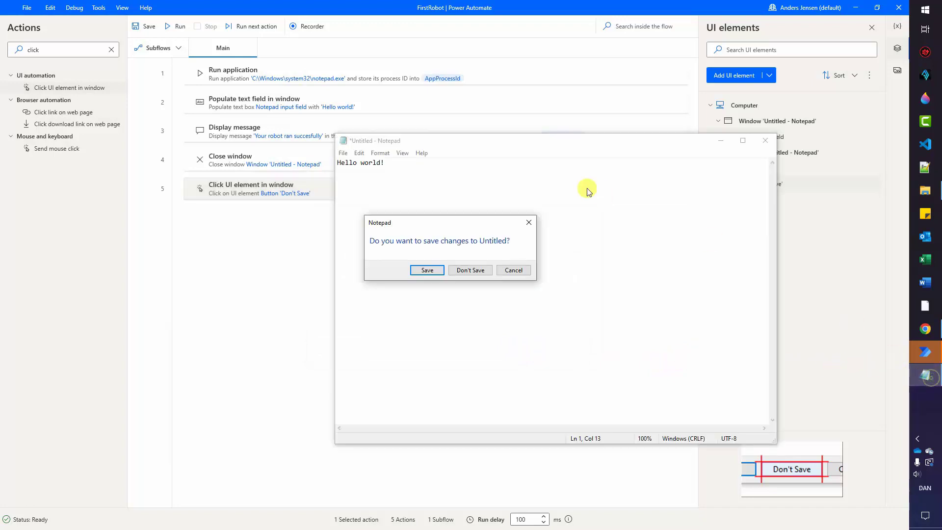
click(479, 270)
click(170, 26)
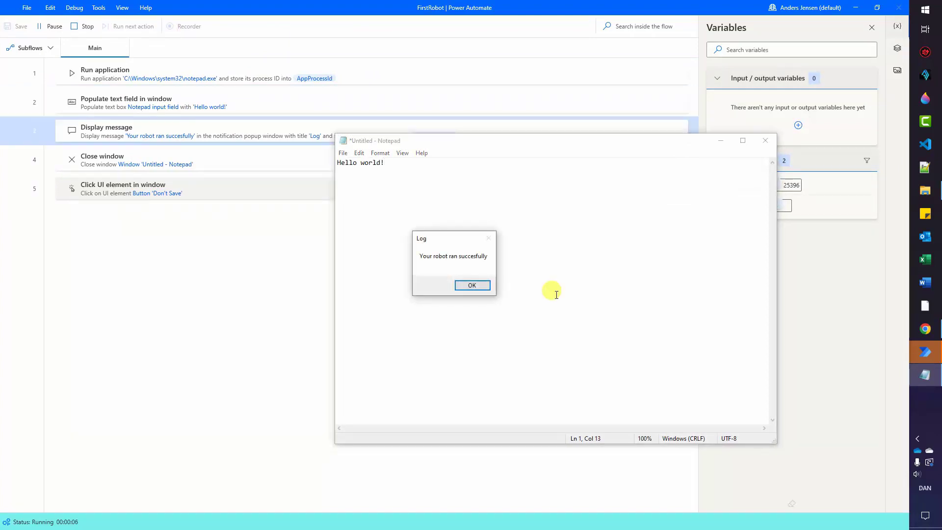
click(468, 285)
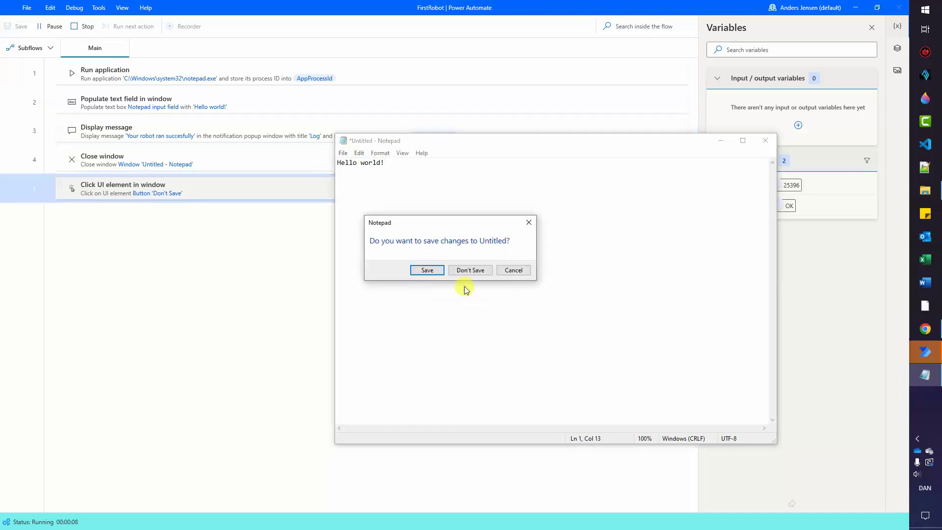